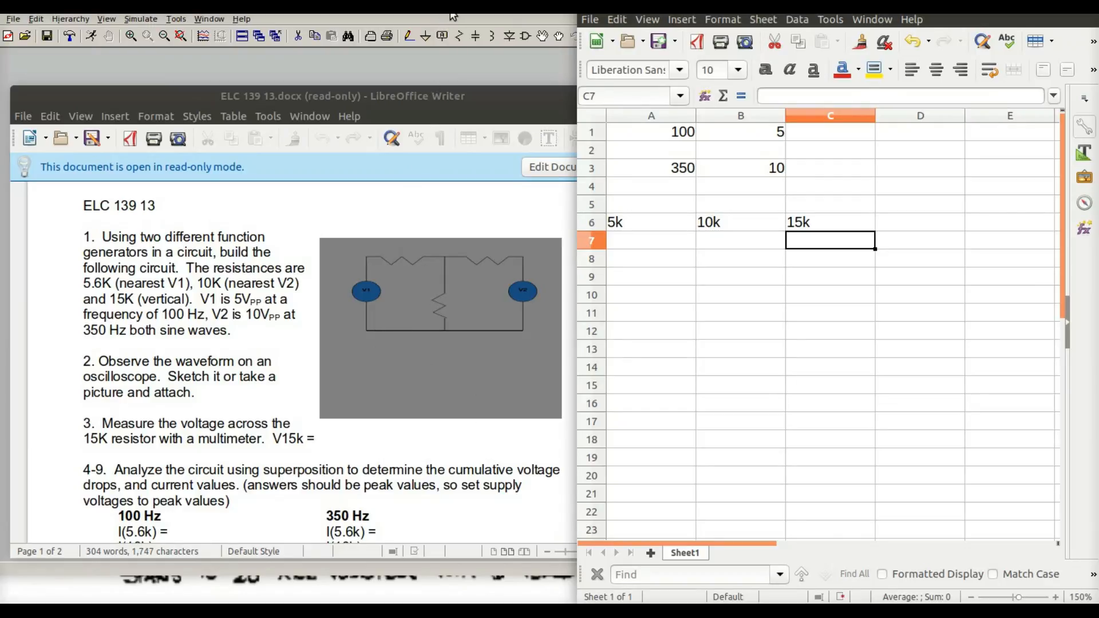
# Bring the schematic editor forward and start placing a voltage source component from the symbol library
pyautogui.click(452, 14)
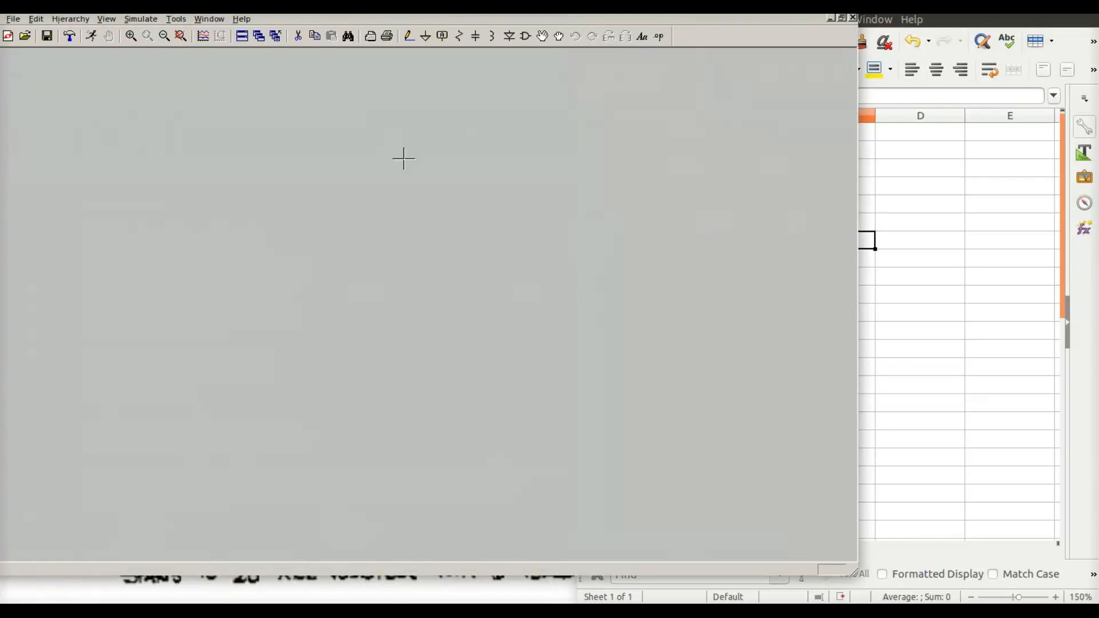
pyautogui.click(526, 36)
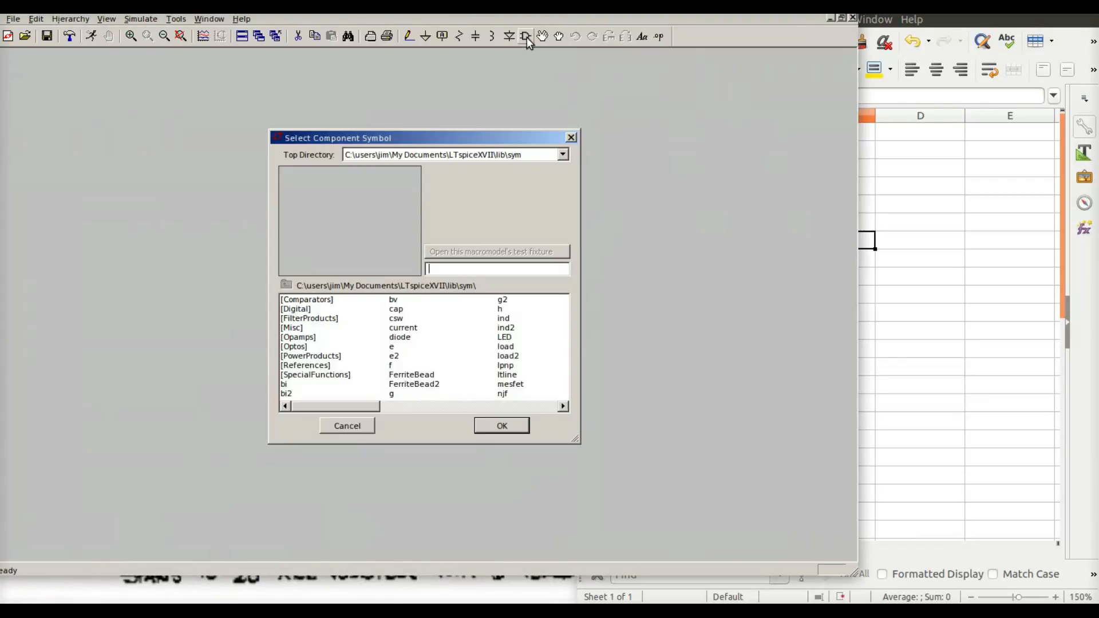
pyautogui.click(503, 405)
pyautogui.click(510, 405)
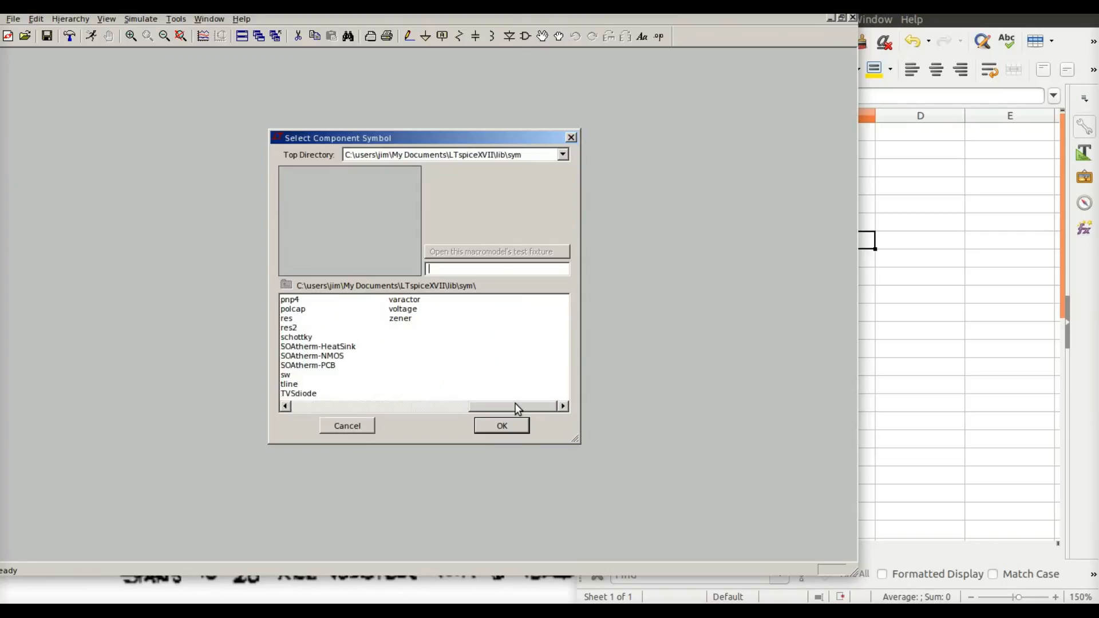
pyautogui.click(405, 318)
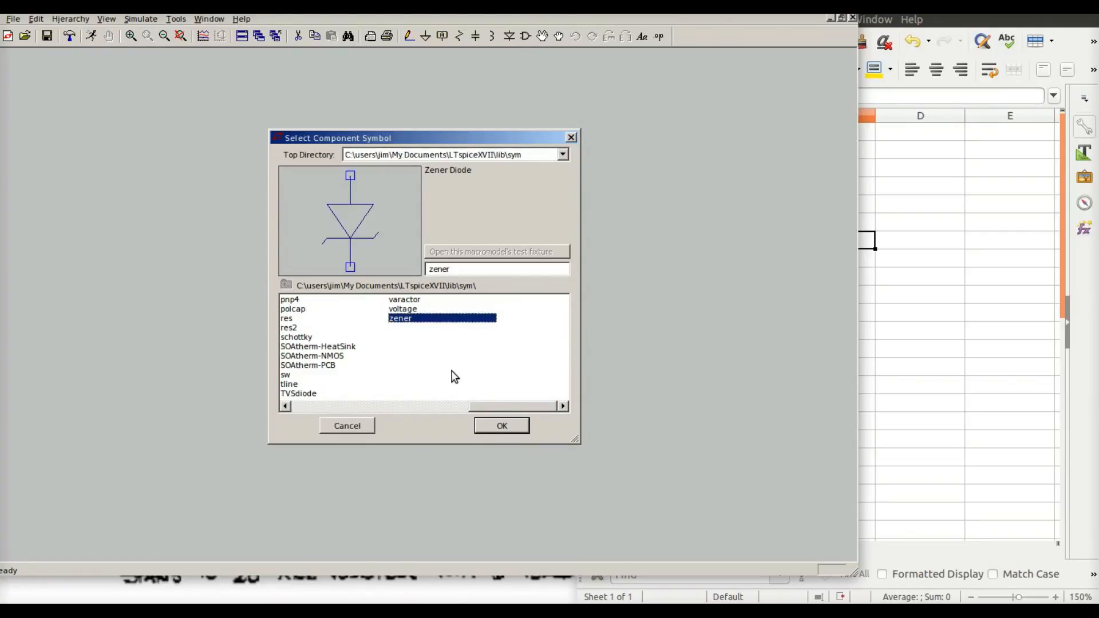
pyautogui.click(398, 311)
pyautogui.click(495, 426)
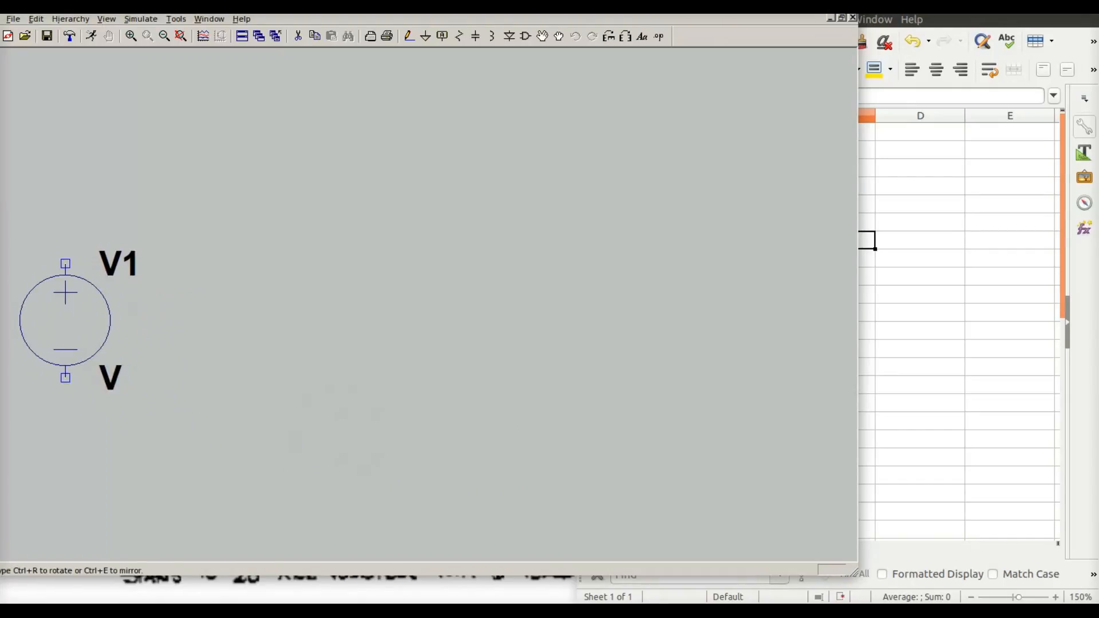
# Place two voltage sources, V1 on the left and V2 on the right of the schematic
pyautogui.click(65, 298)
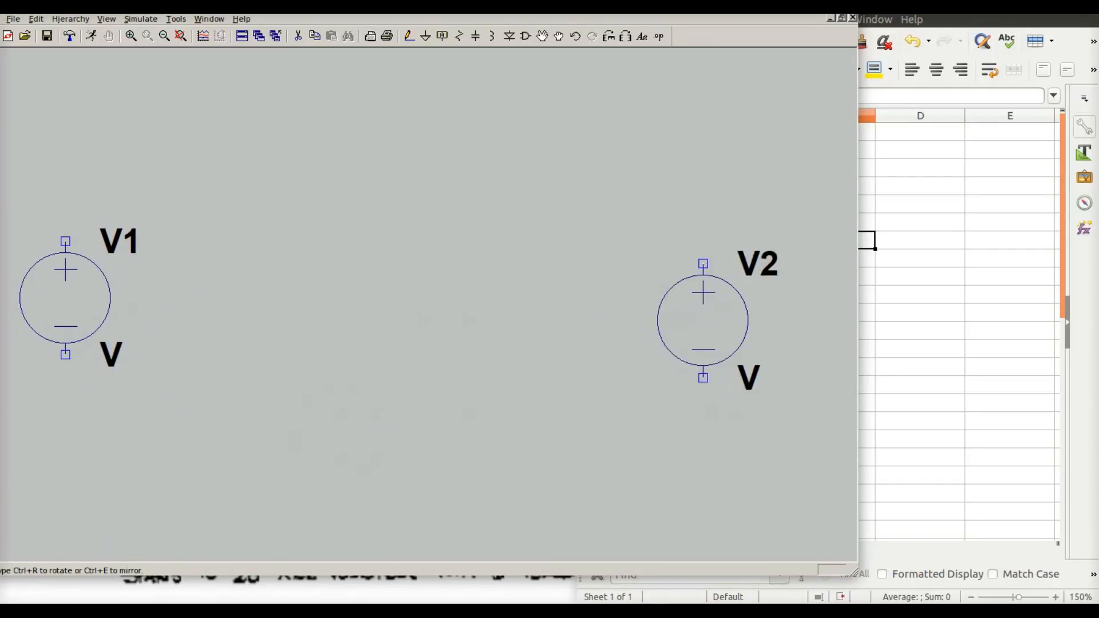
pyautogui.click(725, 298)
pyautogui.press('Escape')
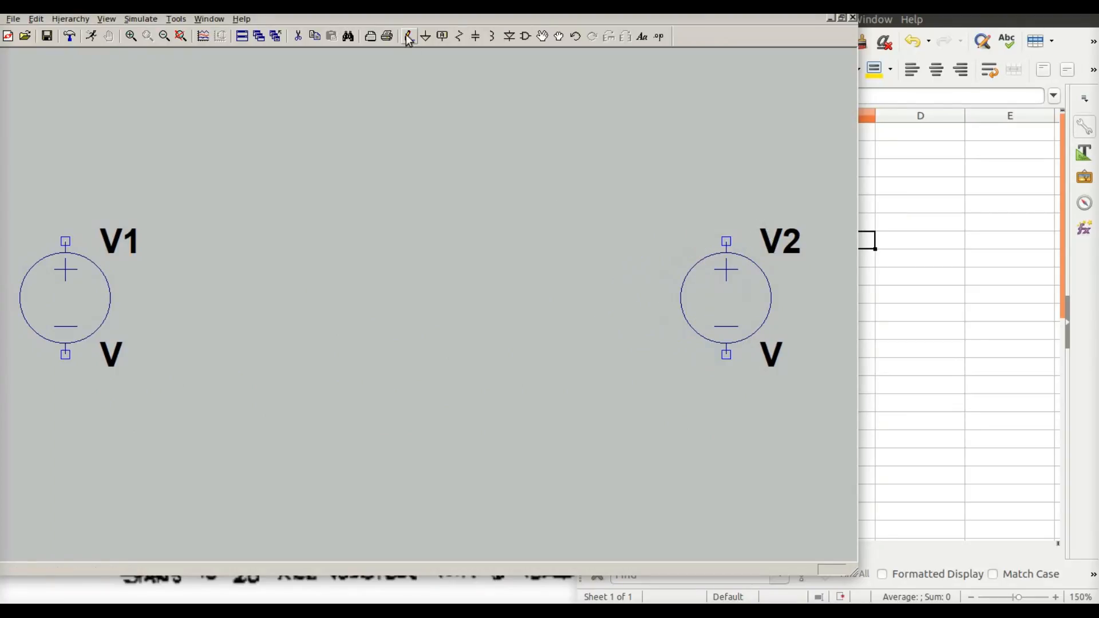
# Place a ground symbol below the middle of the schematic
pyautogui.click(427, 35)
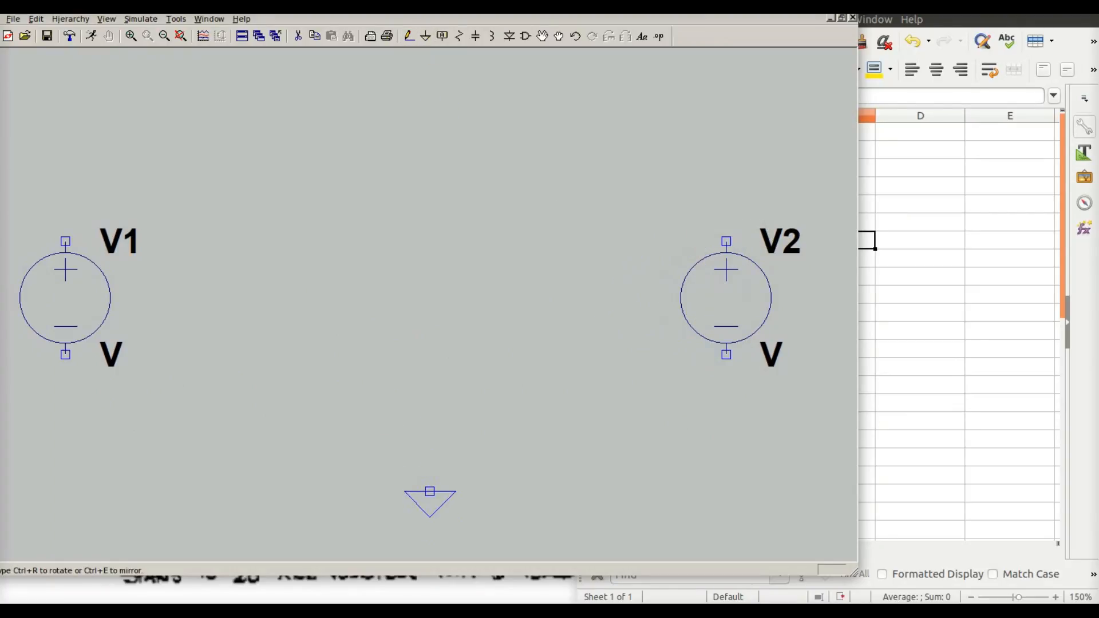
pyautogui.click(424, 479)
pyautogui.press('Escape')
# Place a vertical resistor R1 in the middle and two horizontal resistors R2 and R3 across the top
pyautogui.click(458, 36)
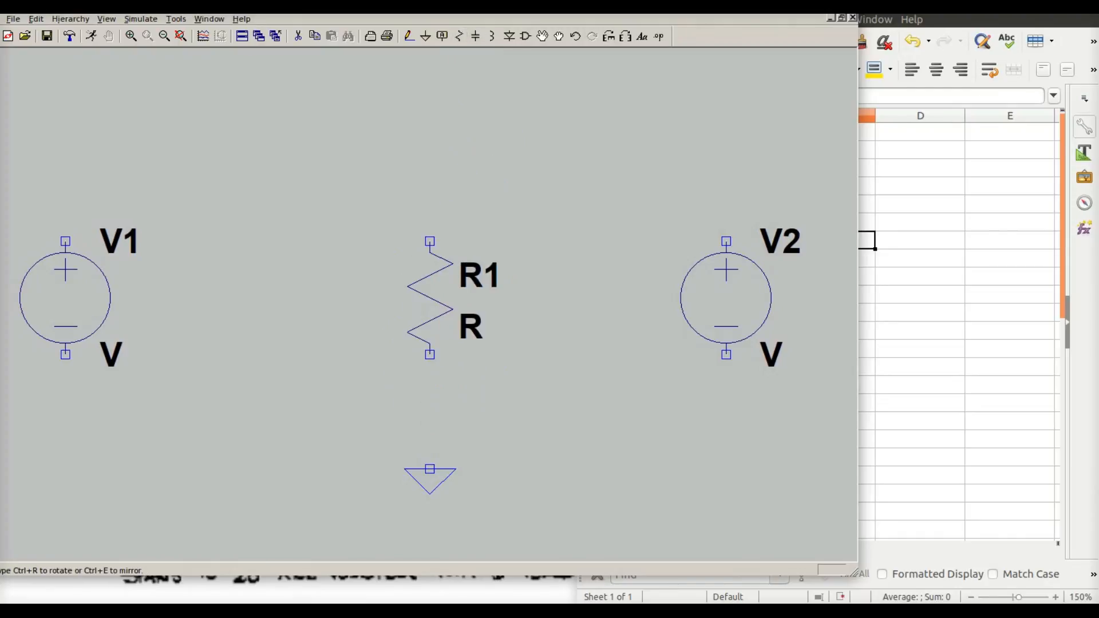
pyautogui.click(430, 298)
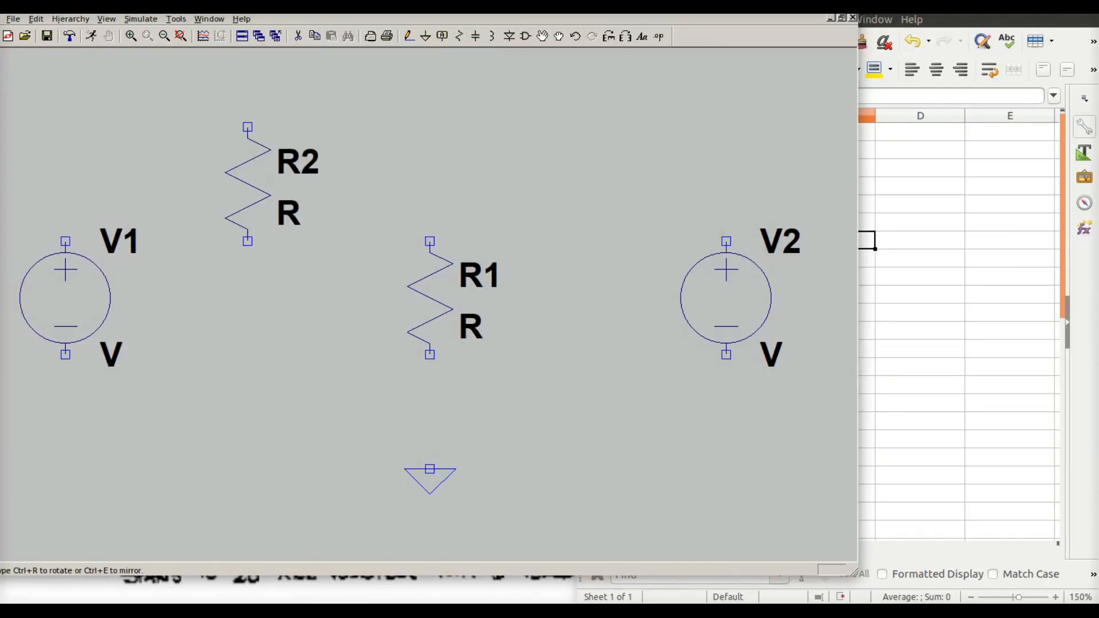
pyautogui.hotkey('ctrl', 'r')
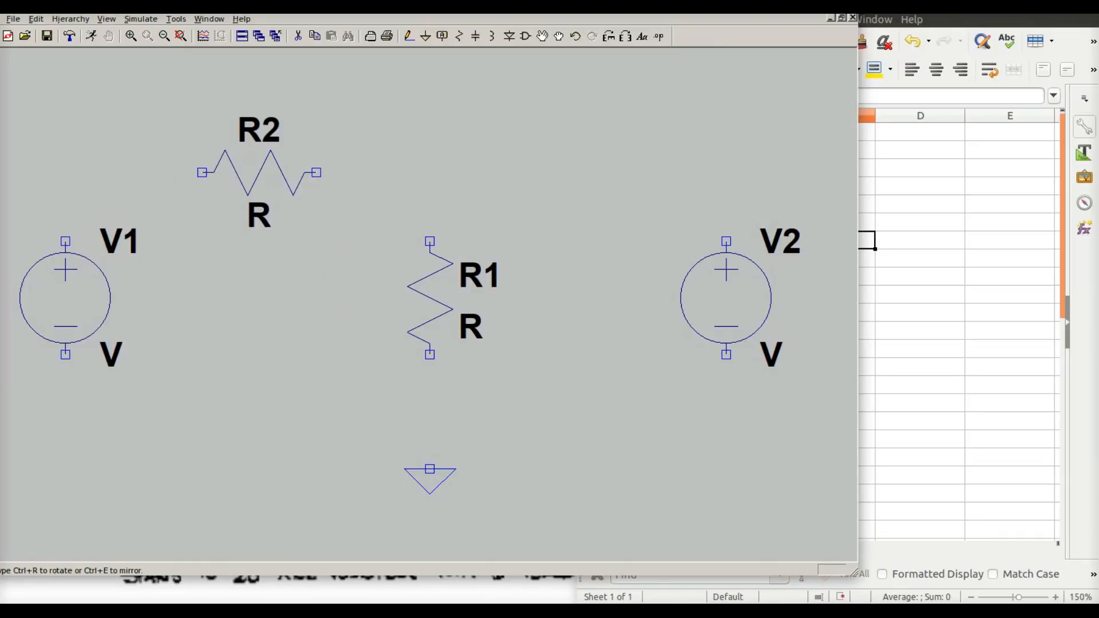
pyautogui.click(271, 150)
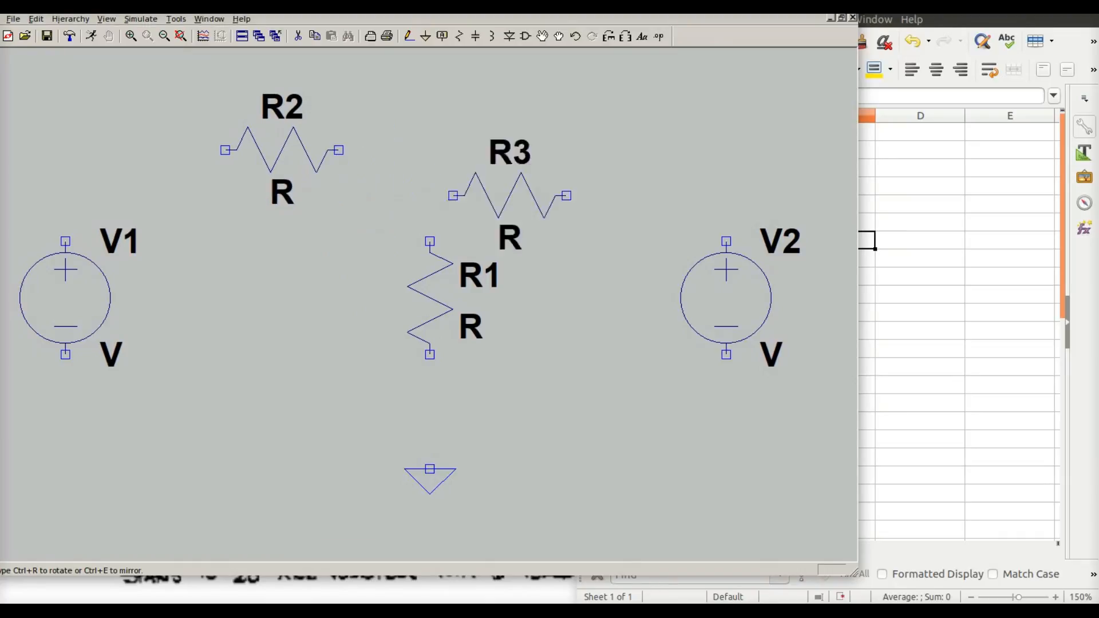
pyautogui.click(603, 150)
pyautogui.press('Escape')
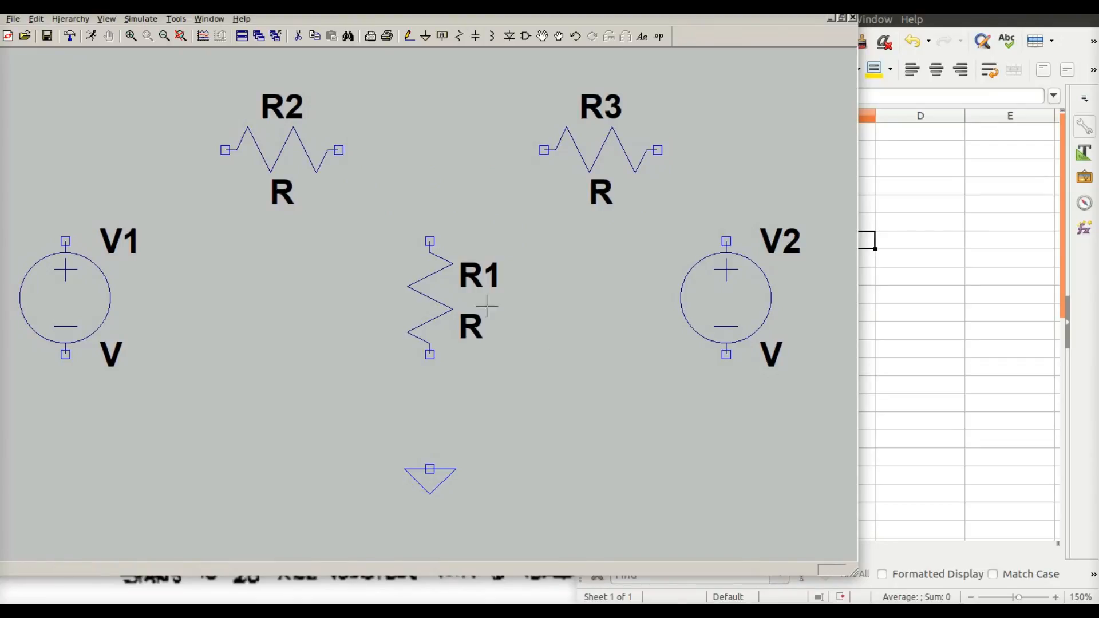
# Wire V1 through R2 and R3 to V2 along the top and join both sources' bottoms with a wire
pyautogui.click(409, 36)
pyautogui.click(65, 150)
pyautogui.click(225, 150)
pyautogui.click(338, 150)
pyautogui.click(544, 150)
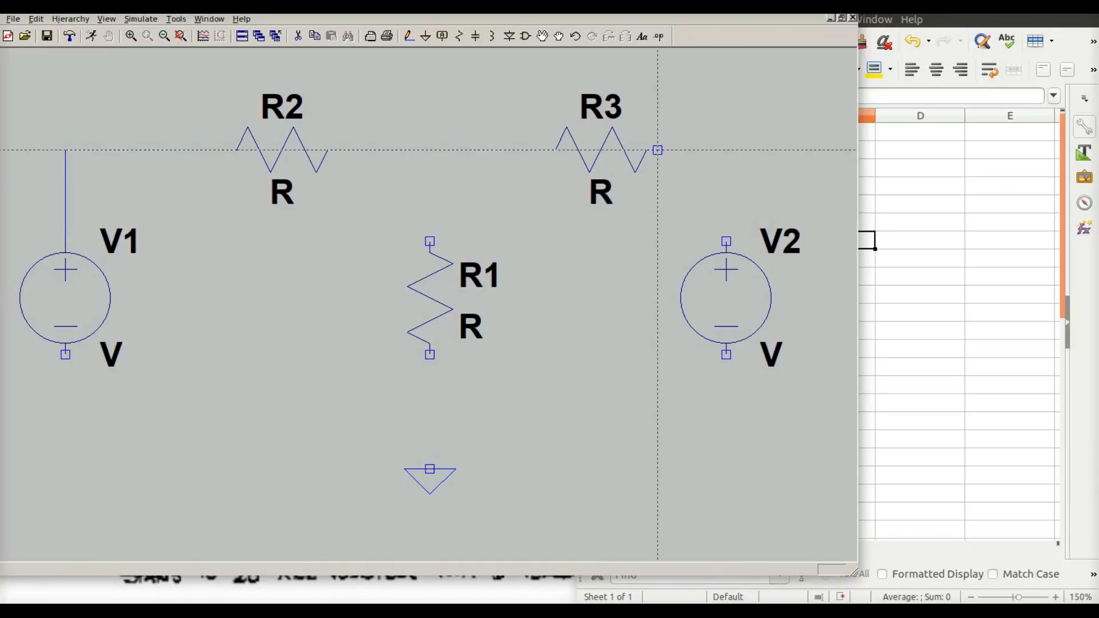
pyautogui.click(726, 149)
pyautogui.click(727, 241)
pyautogui.click(727, 355)
pyautogui.click(726, 400)
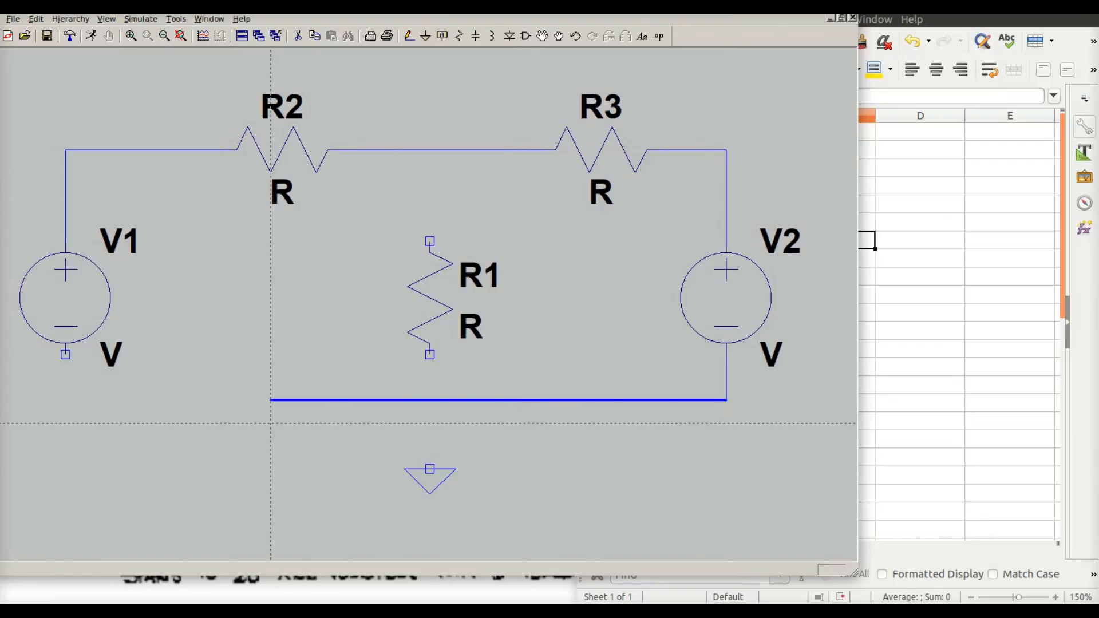
pyautogui.click(65, 400)
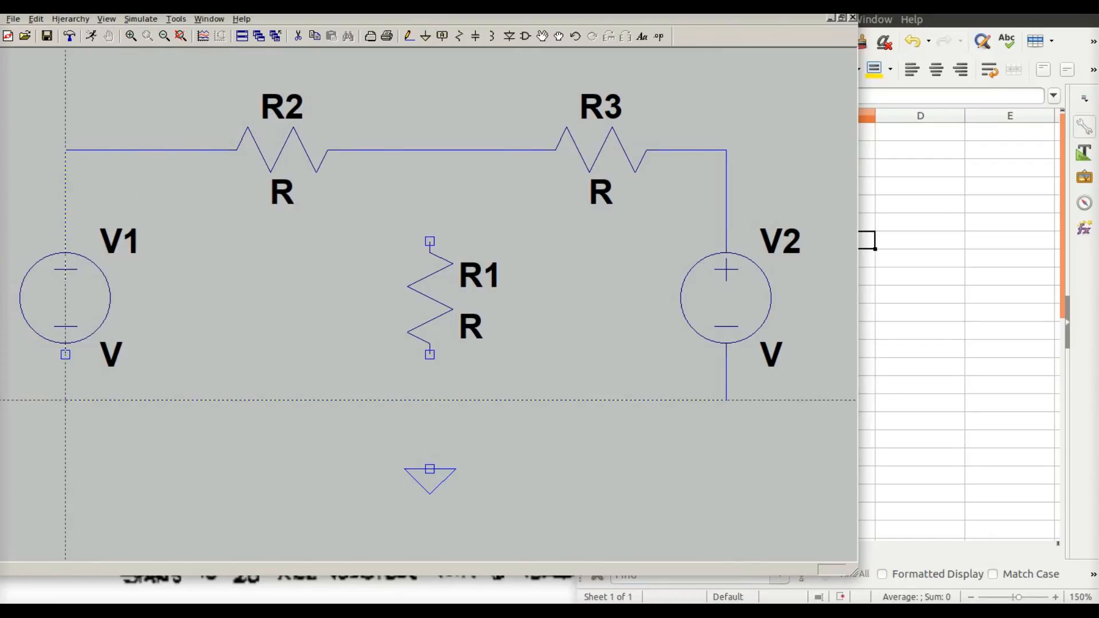
pyautogui.click(65, 354)
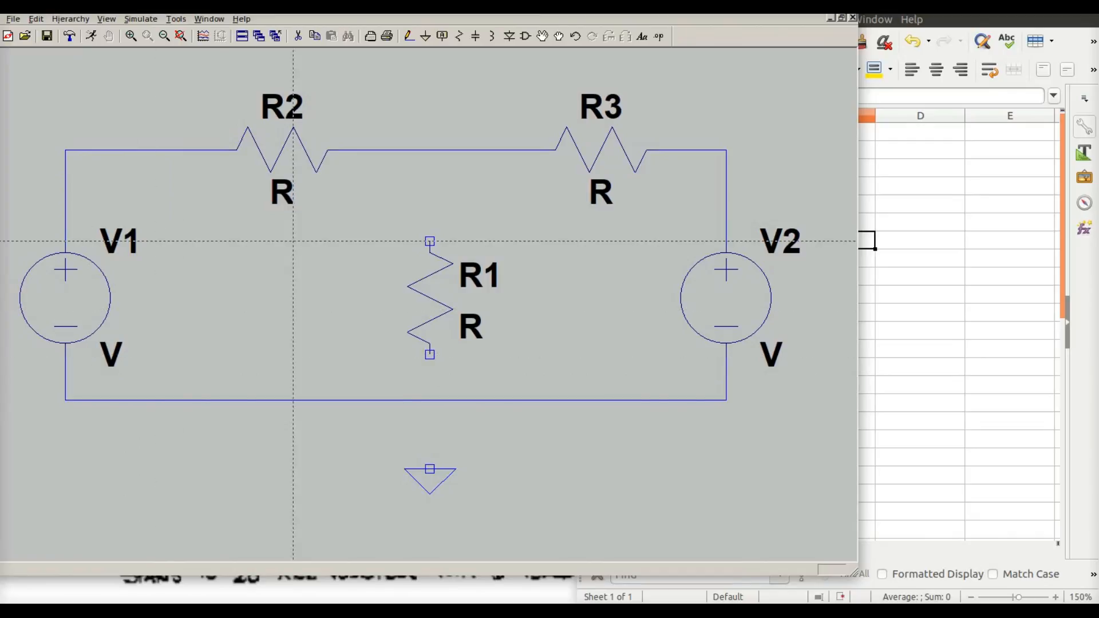
# Wire R1 between the top node and the bottom wire, and connect the bottom wire to ground
pyautogui.click(430, 241)
pyautogui.click(430, 150)
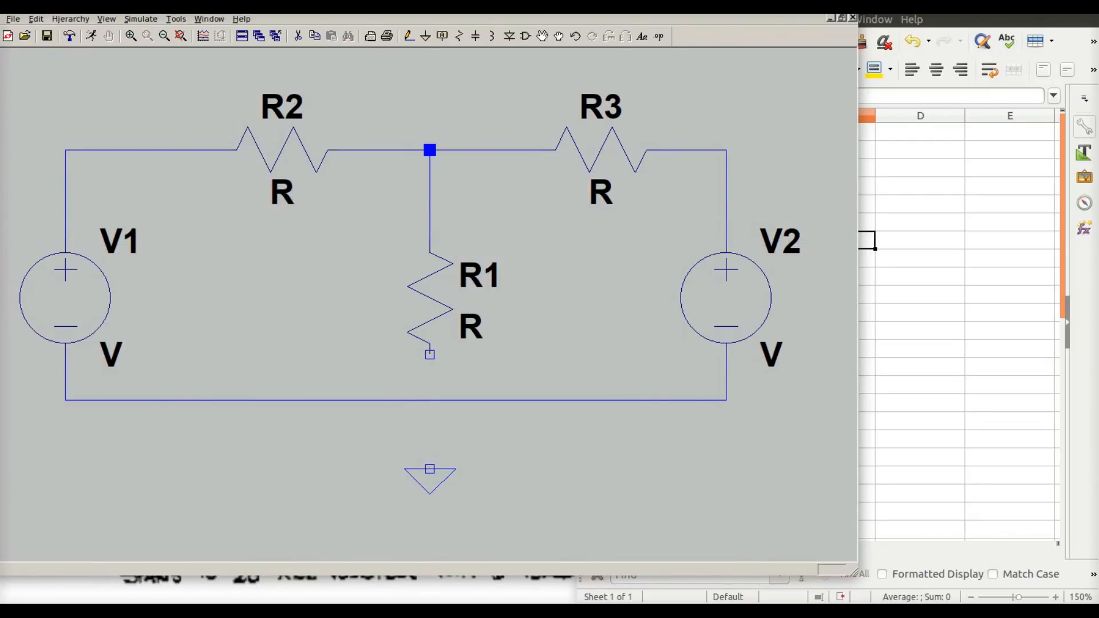
pyautogui.click(430, 355)
pyautogui.click(430, 400)
pyautogui.click(429, 469)
pyautogui.click(430, 400)
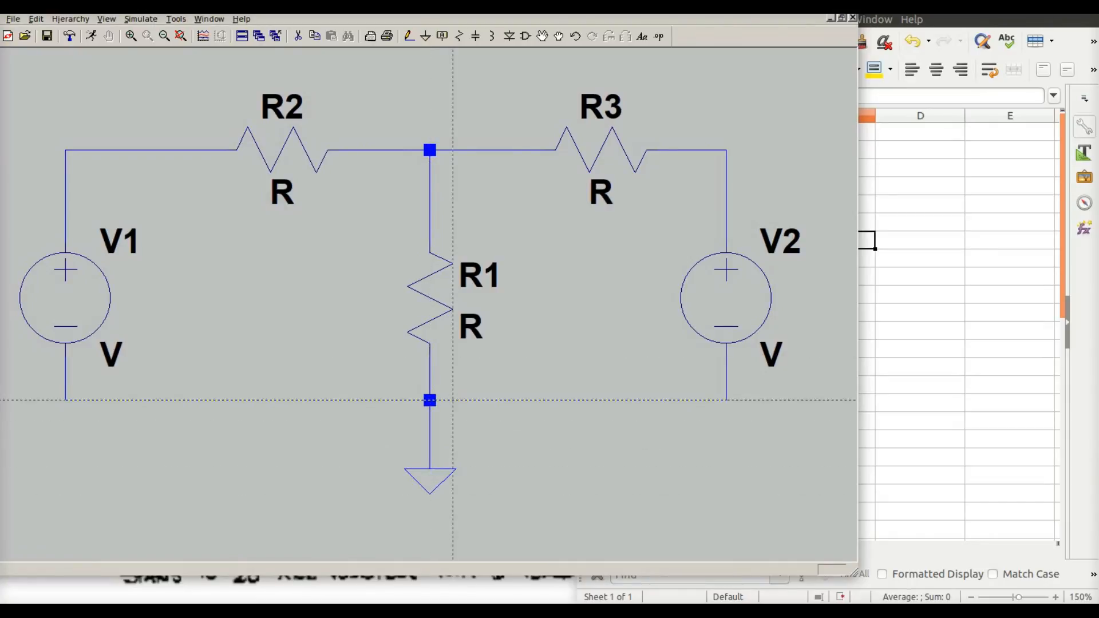
pyautogui.press('Escape')
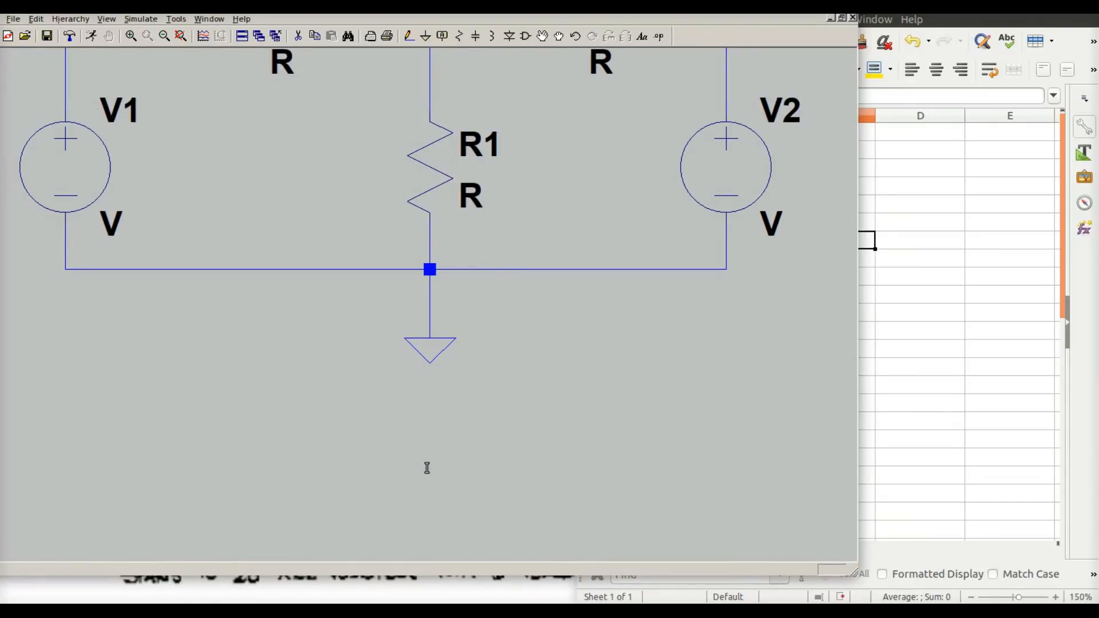
pyautogui.rightClick(69, 180)
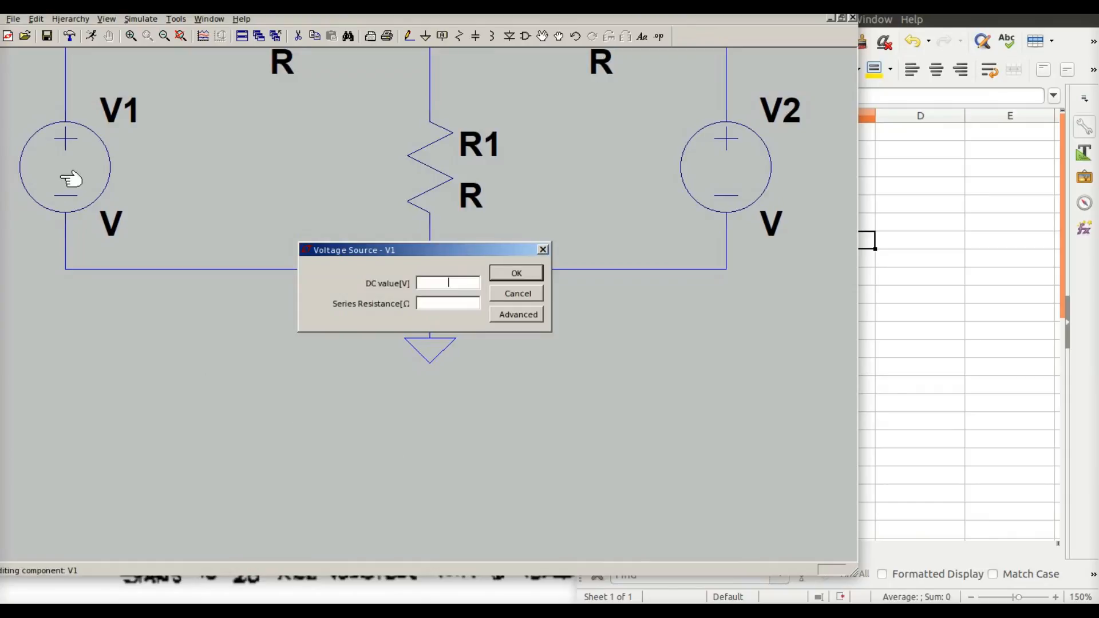
pyautogui.click(521, 314)
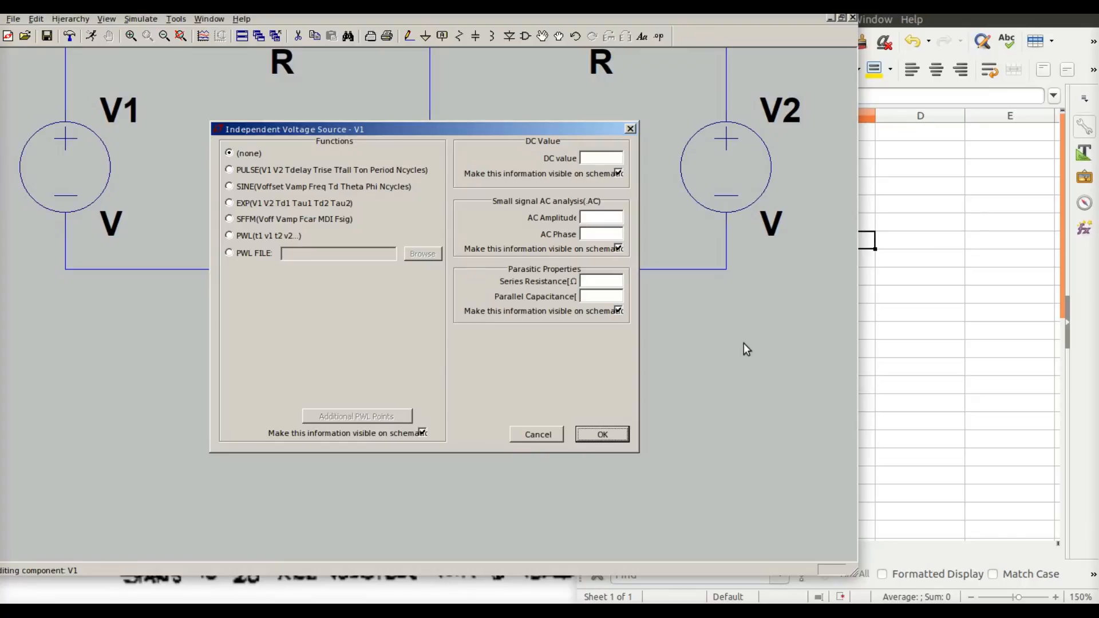
pyautogui.click(527, 433)
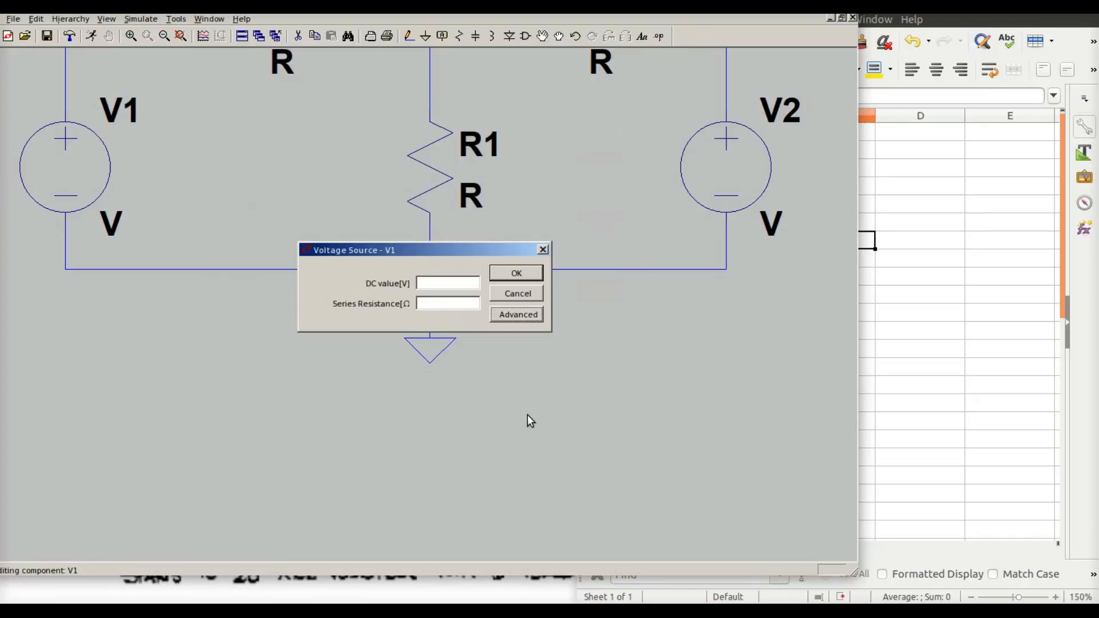
pyautogui.click(518, 294)
# Switch to the Writer assignment document and review the superposition analysis questions, then minimize it
pyautogui.press('space')
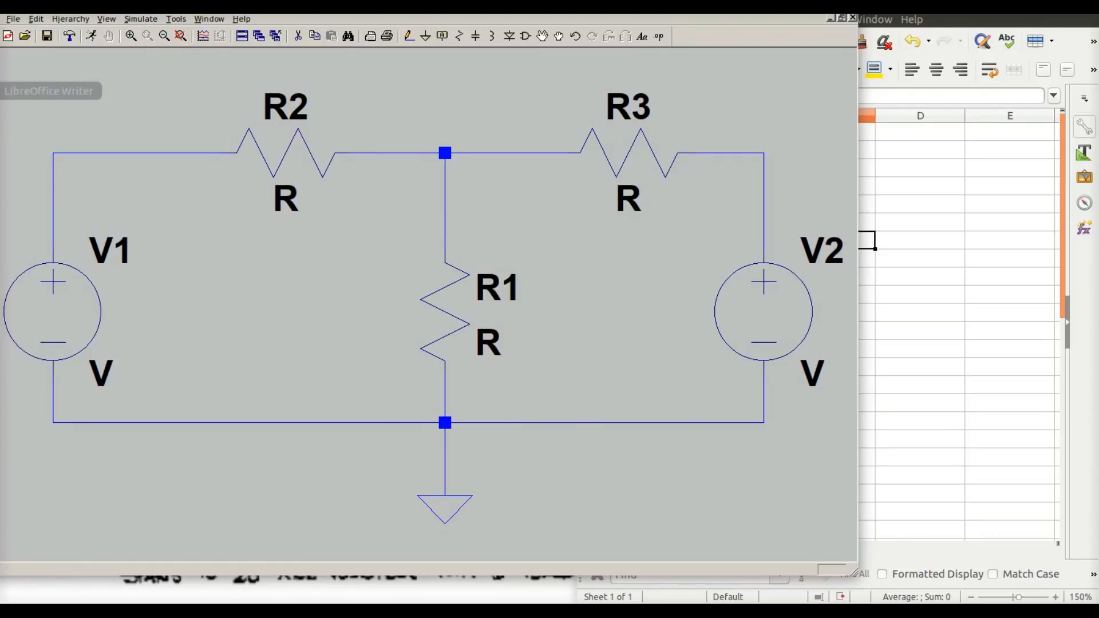
pyautogui.click(2, 91)
pyautogui.moveTo(637, 263); pyautogui.dragTo(643, 320)
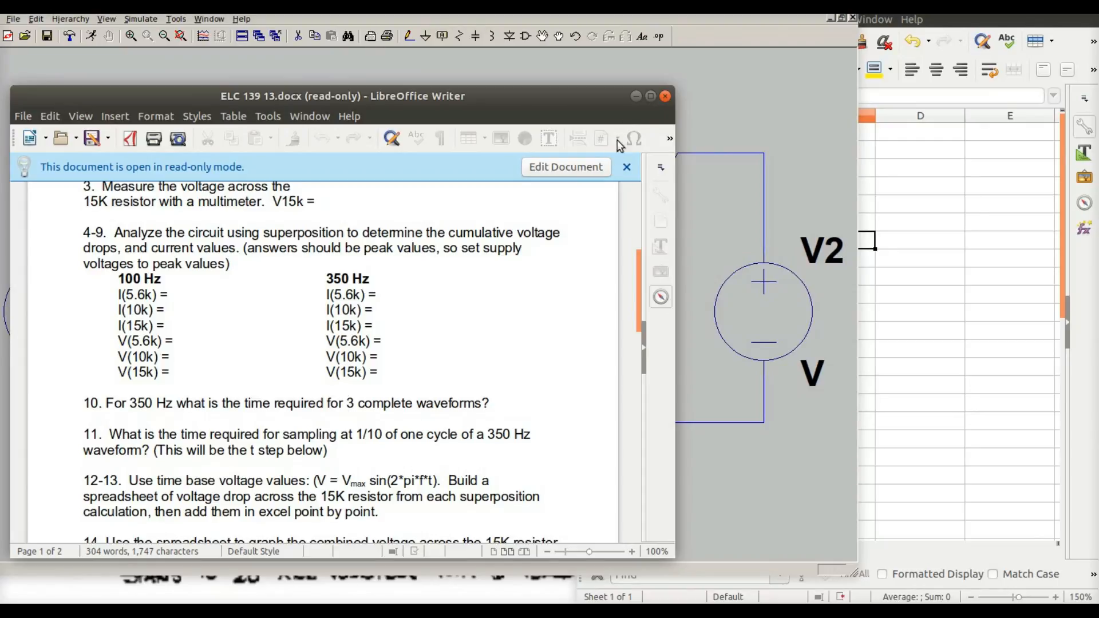
pyautogui.click(635, 97)
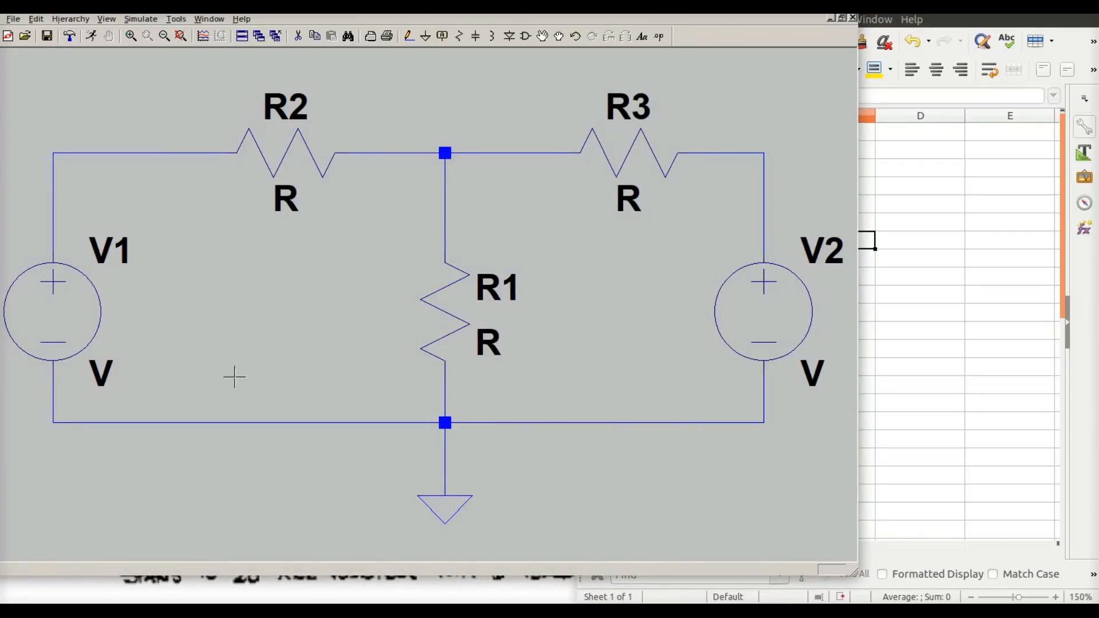
# Set V1 to a SINE source with amplitude 5, frequency 100 Hz and Ncycles 2
pyautogui.rightClick(80, 304)
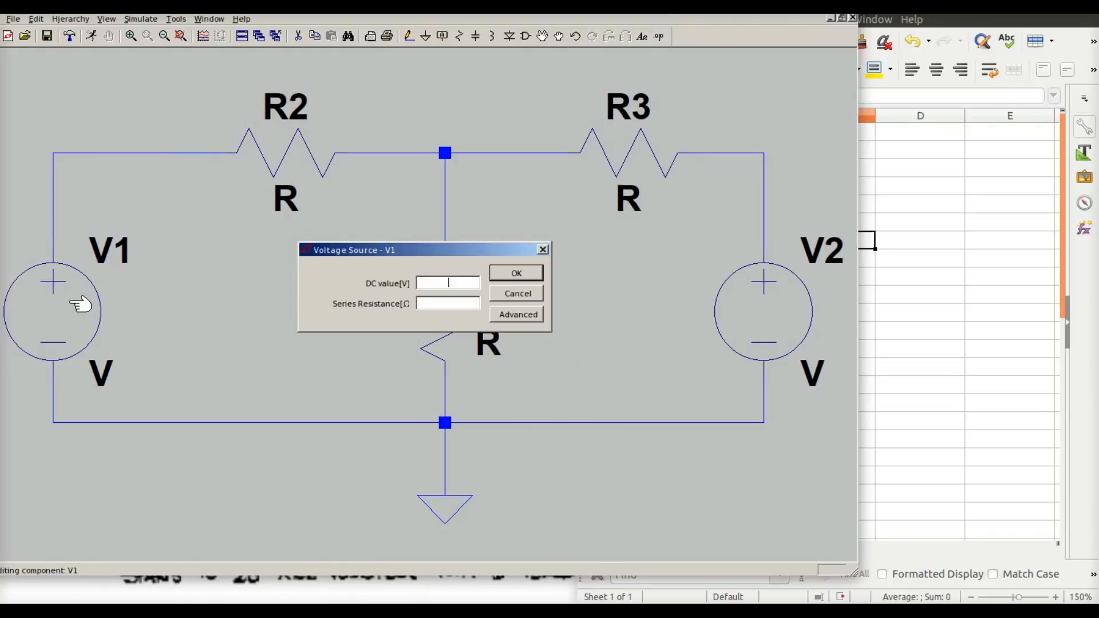
pyautogui.click(517, 314)
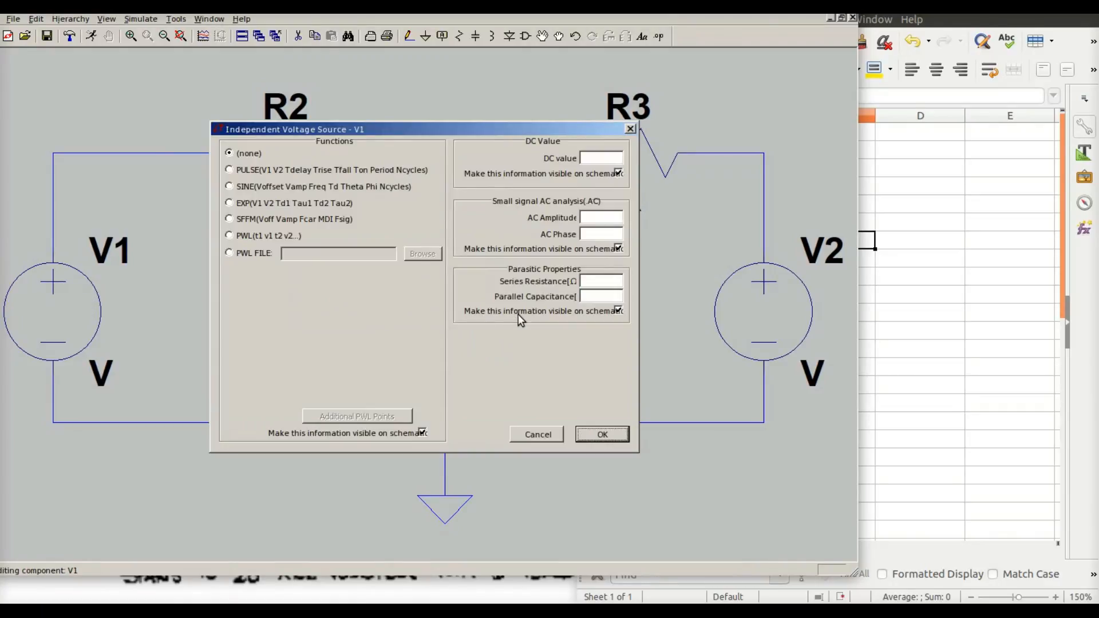
pyautogui.click(229, 186)
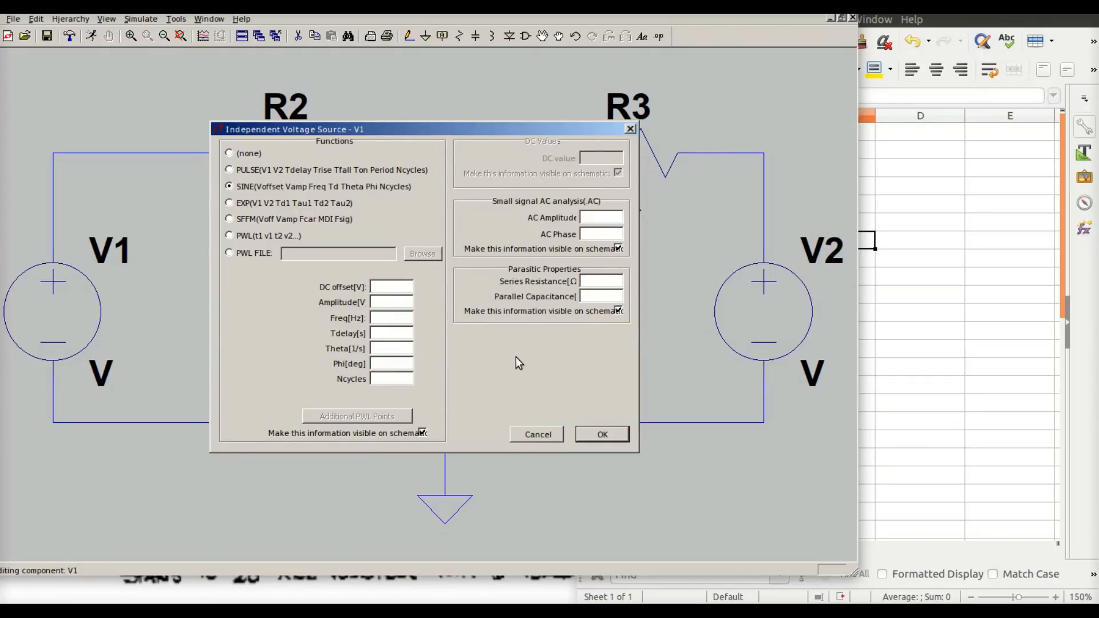
pyautogui.write('5')
pyautogui.click(388, 322)
pyautogui.write('100')
pyautogui.click(391, 380)
pyautogui.write('2')
pyautogui.click(604, 434)
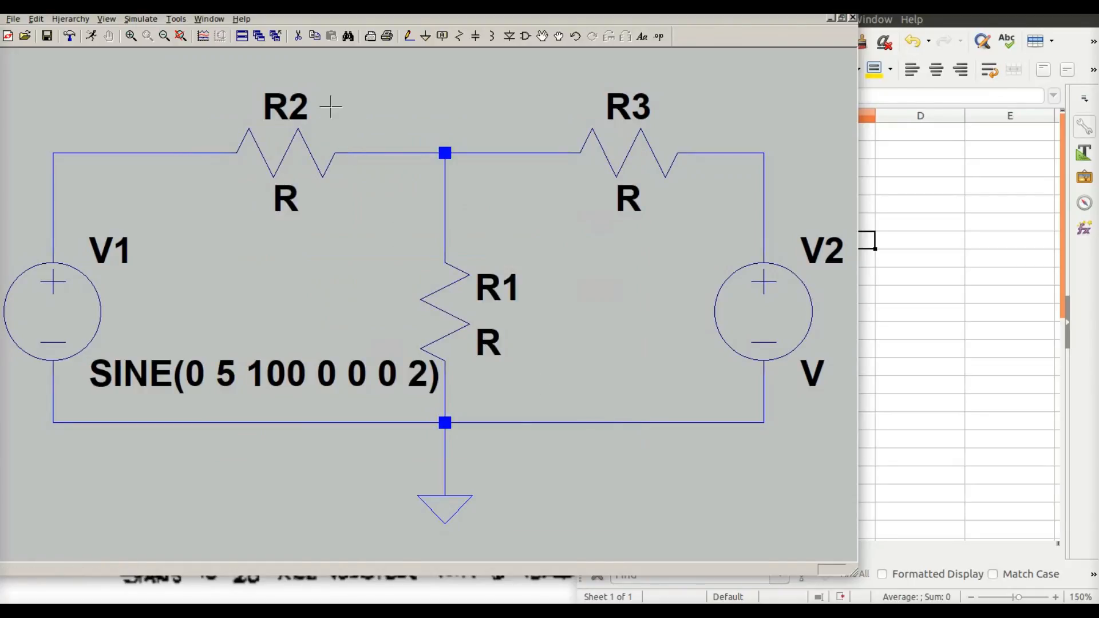
# Set resistor R2's resistance to 5k
pyautogui.rightClick(297, 147)
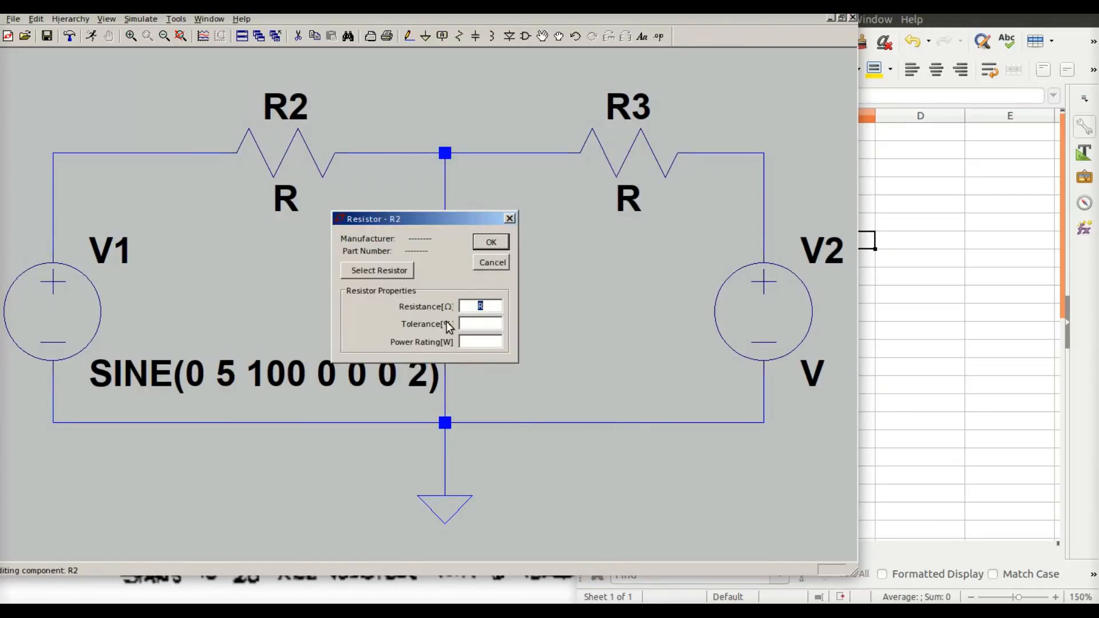
pyautogui.write('5k')
pyautogui.press('Return')
# Set resistor R1's resistance to 15k
pyautogui.rightClick(452, 316)
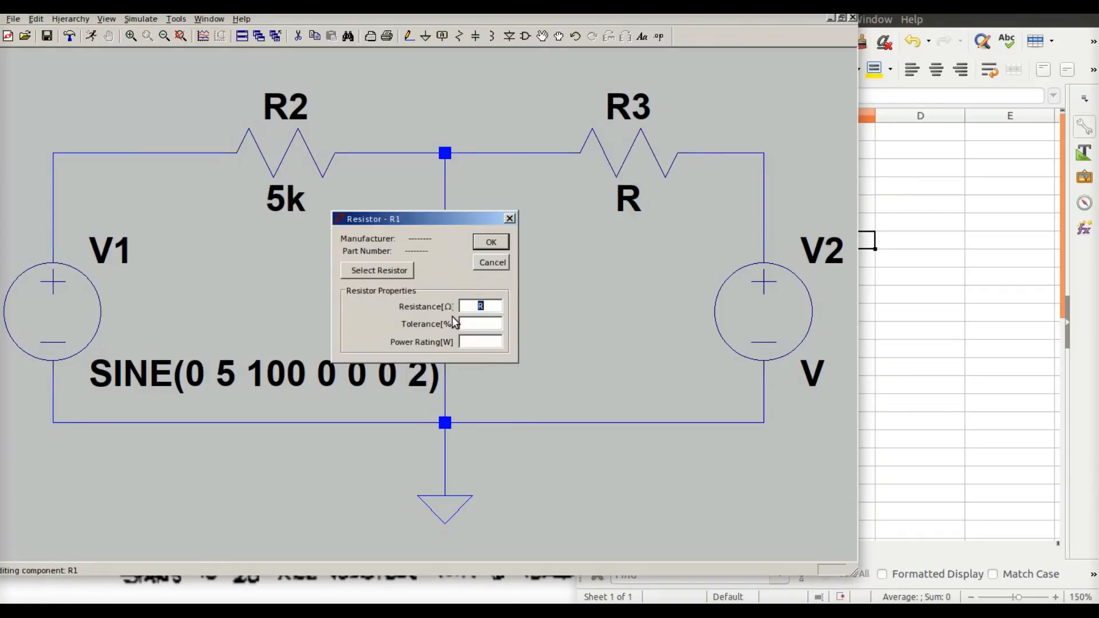
pyautogui.write('15k')
pyautogui.press('Return')
# Set resistor R3's resistance to 10k
pyautogui.rightClick(638, 131)
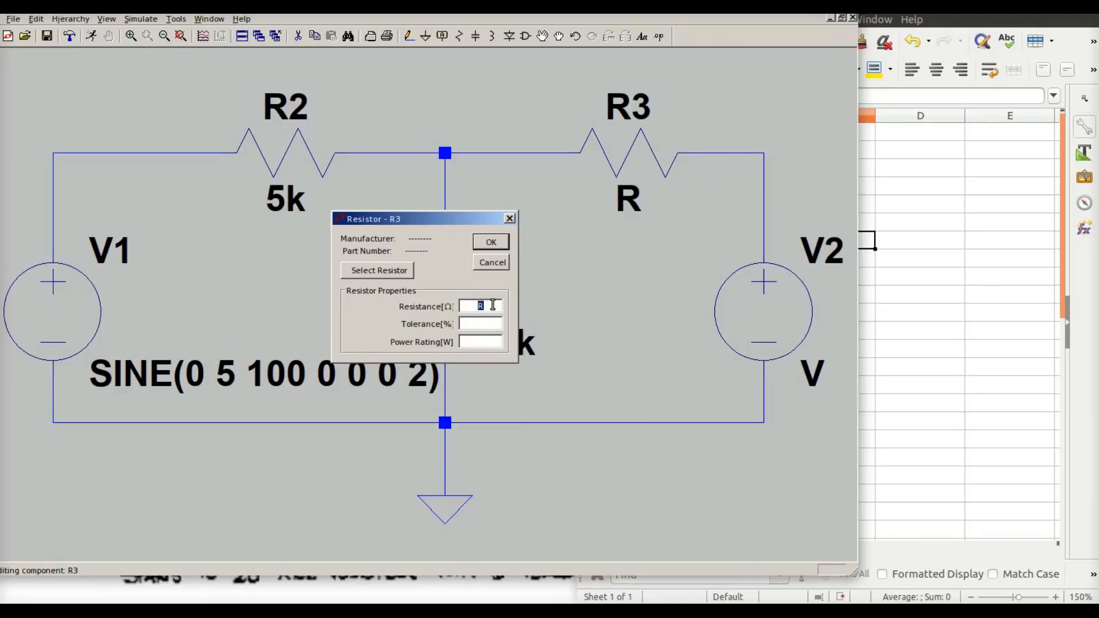
pyautogui.write('10k')
pyautogui.click(490, 241)
# Set V2 to a SINE source with amplitude 10 and frequency 350 Hz
pyautogui.rightClick(797, 319)
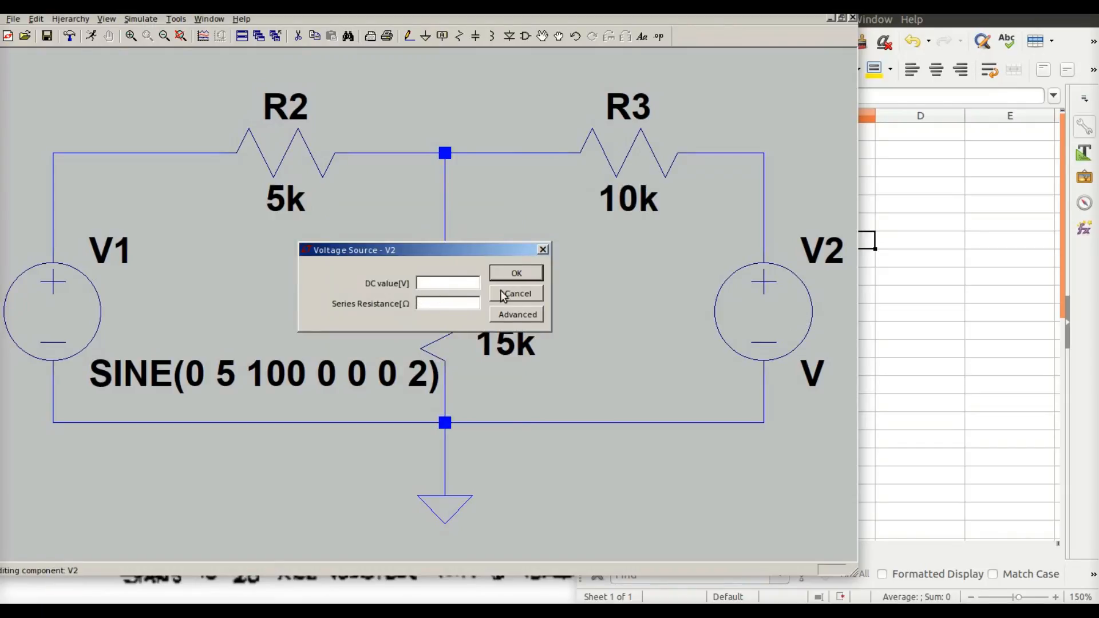
pyautogui.click(518, 316)
pyautogui.click(229, 186)
pyautogui.click(388, 304)
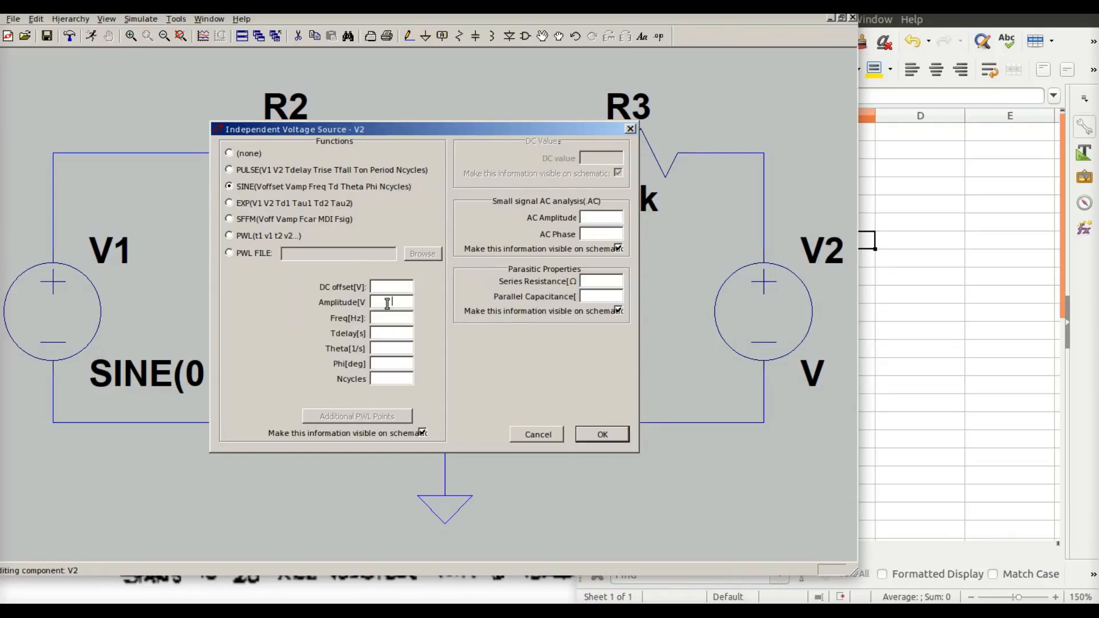
pyautogui.write('10')
pyautogui.click(402, 319)
pyautogui.write('350')
pyautogui.click(601, 434)
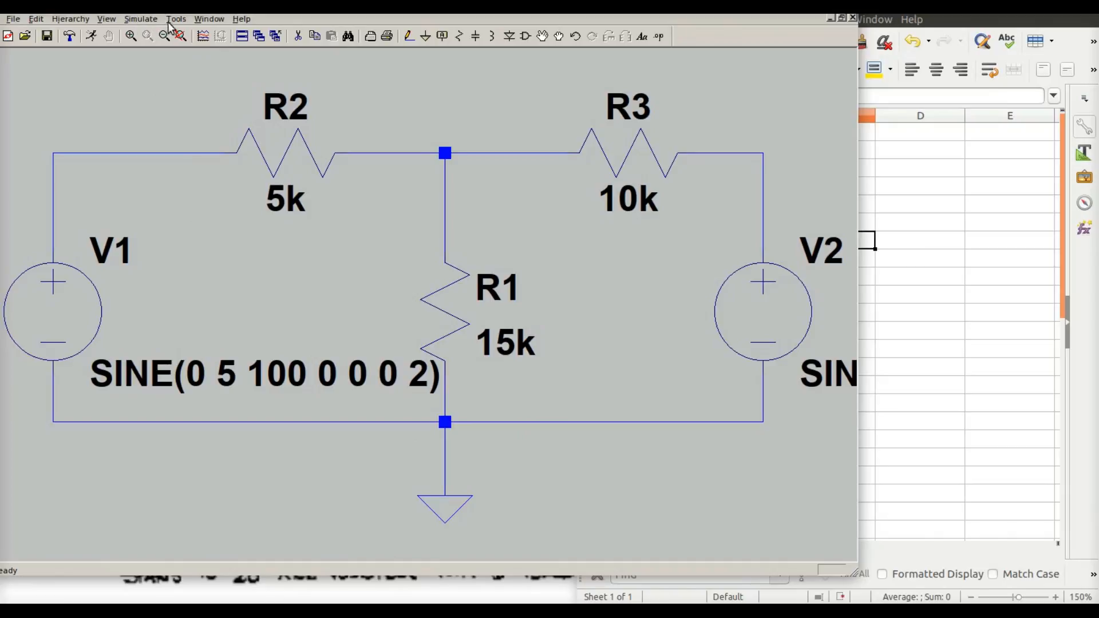
# Open the simulation command editor for setting up a transient analysis
pyautogui.click(142, 20)
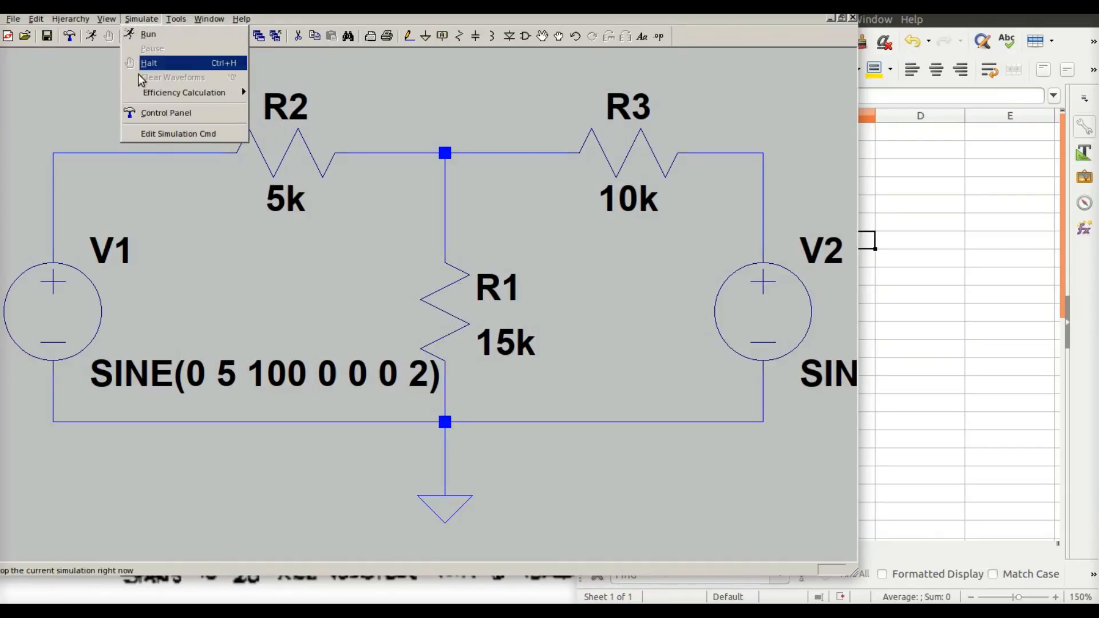
pyautogui.click(157, 135)
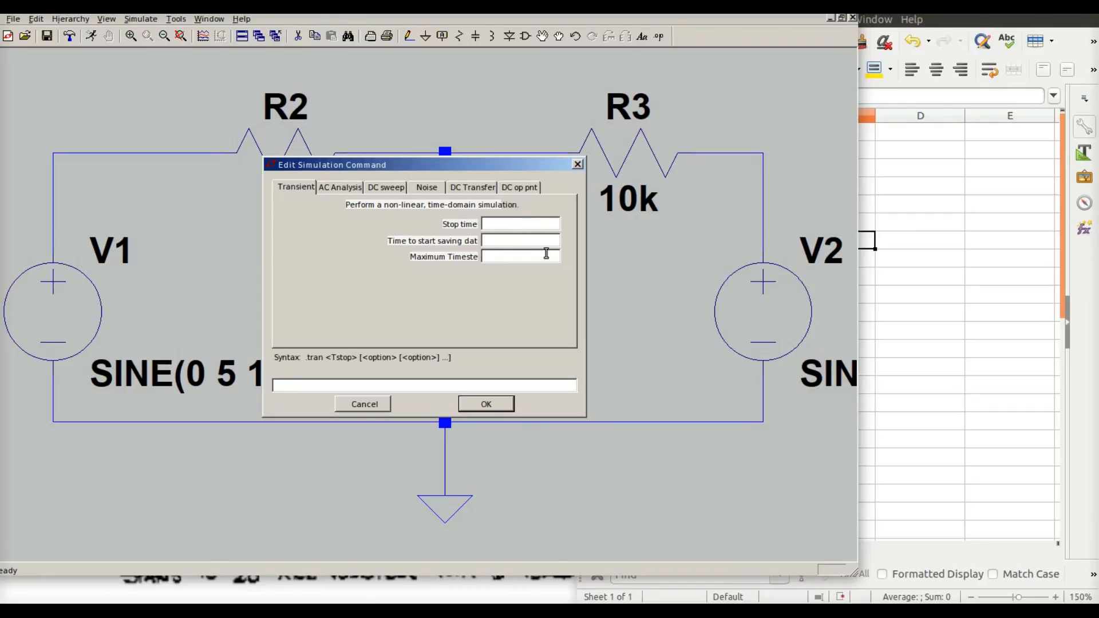
# In the spreadsheet, enter the formula =1/350 in cell A4 to compute the 350 Hz period
pyautogui.click(930, 304)
pyautogui.click(931, 307)
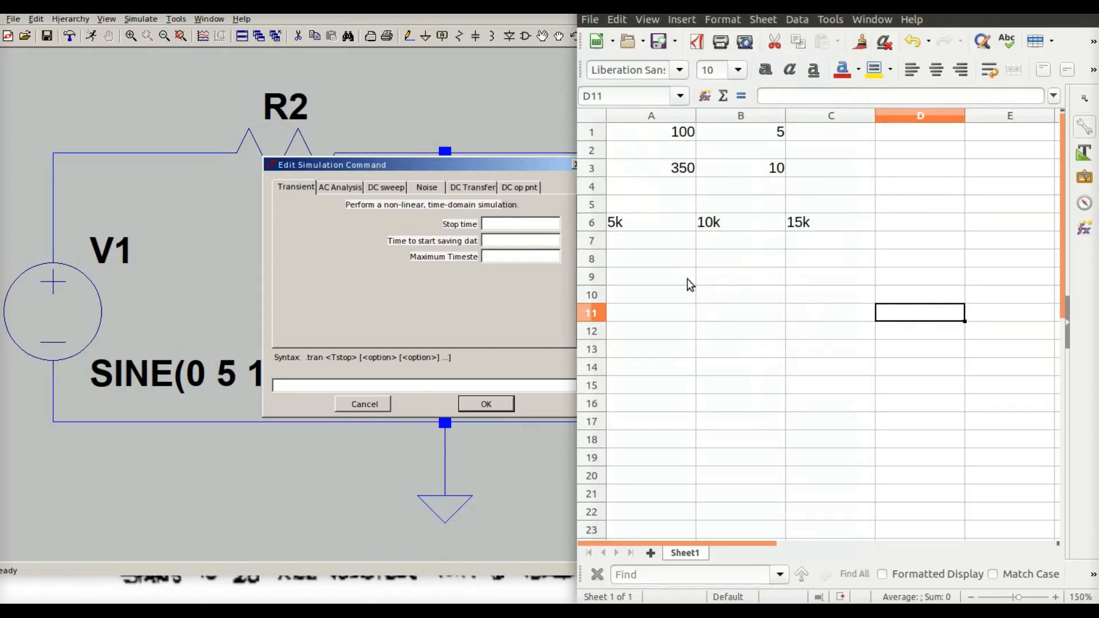
pyautogui.click(673, 171)
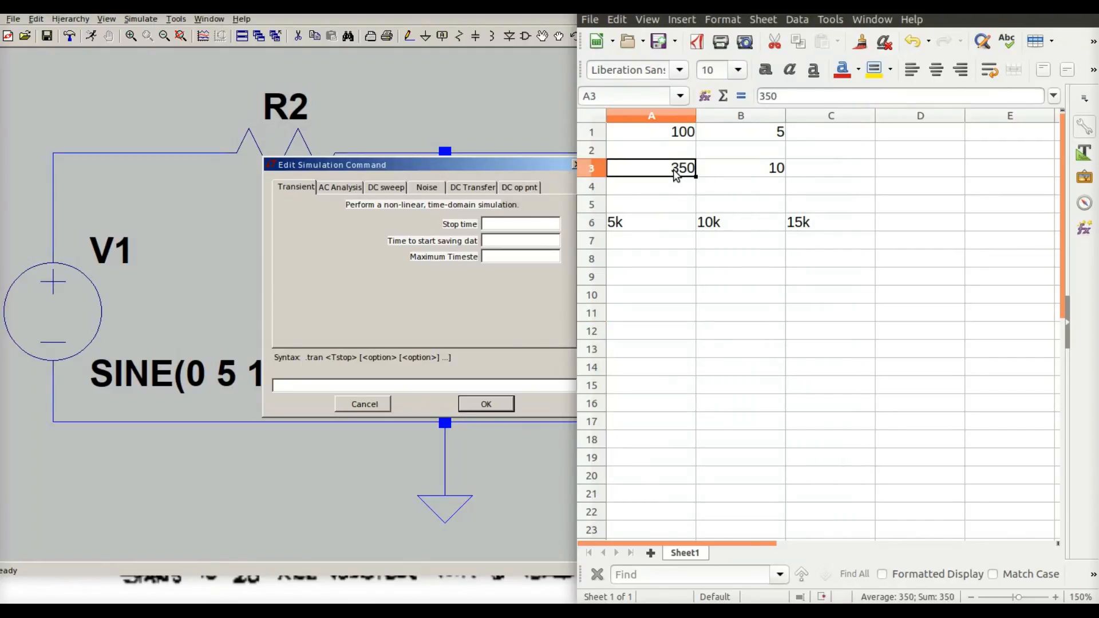
pyautogui.press('Down')
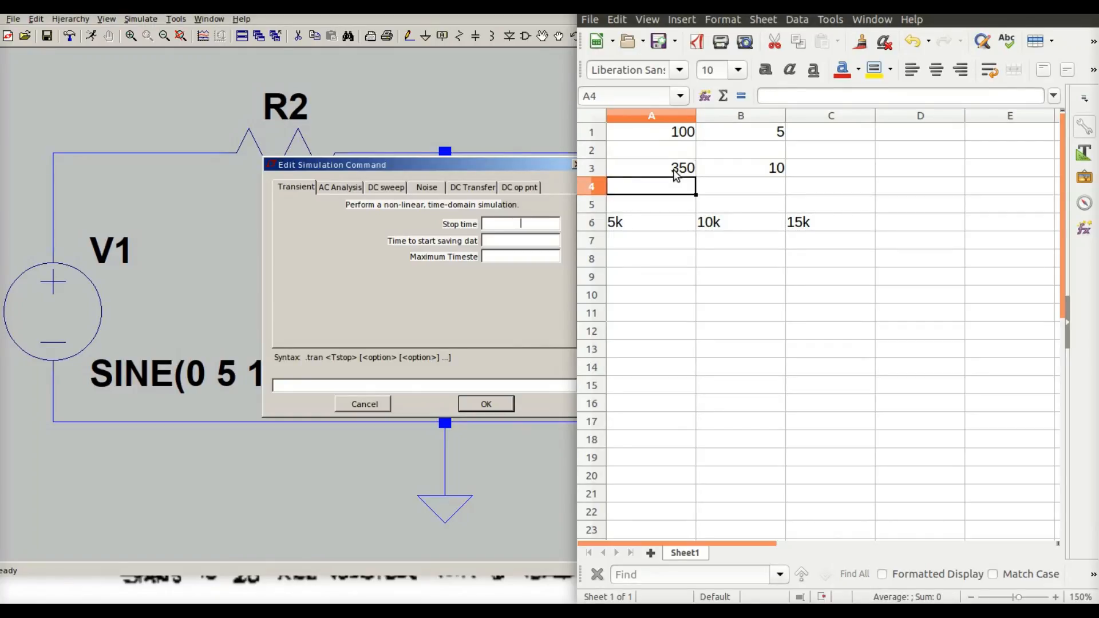
pyautogui.press('F2')
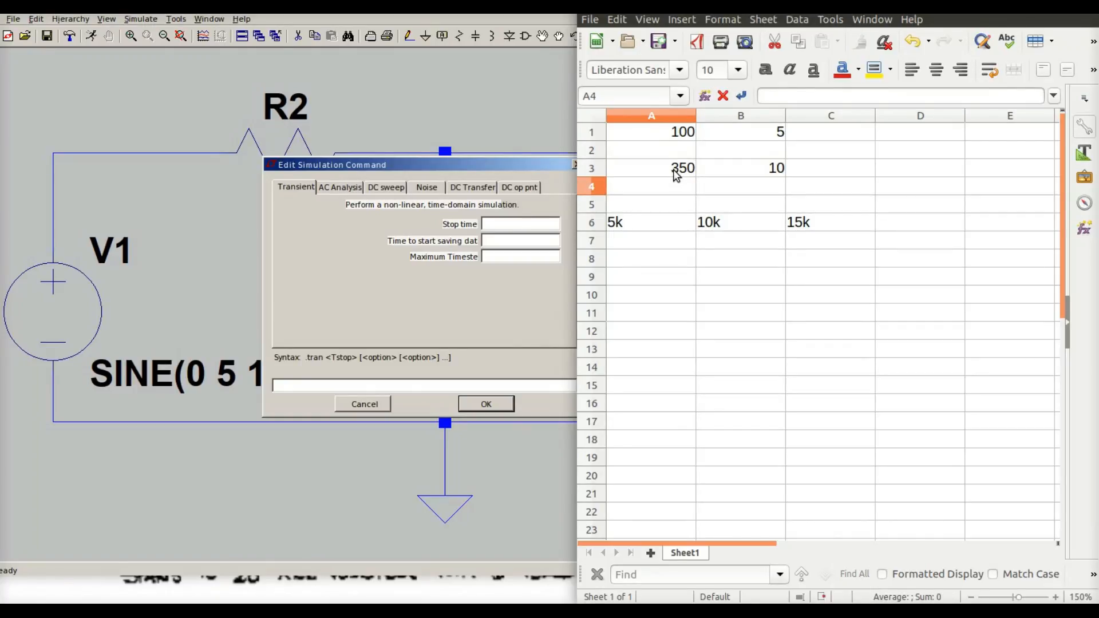
pyautogui.write('=1/3')
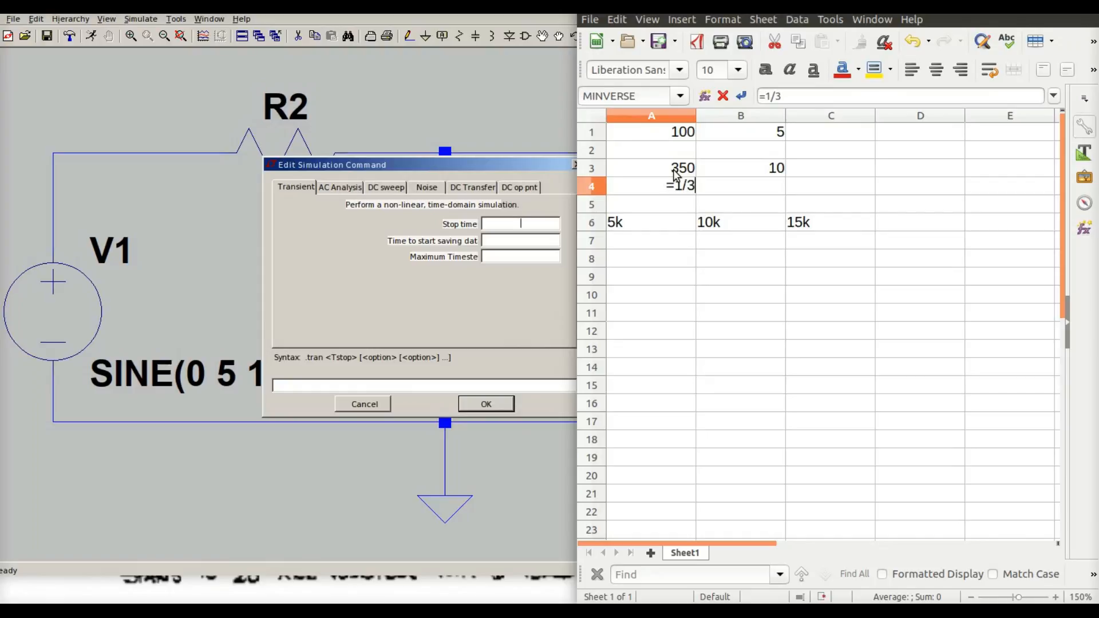
pyautogui.write('50')
pyautogui.press('Return')
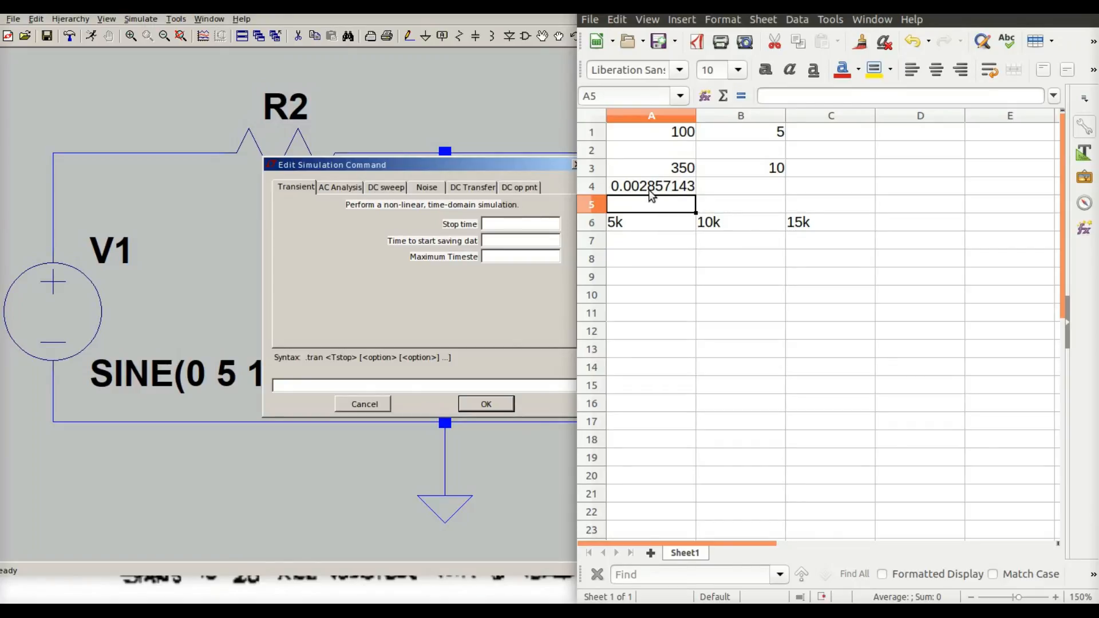
# Enter .0003 in cell A5 and change cell B3 to 100
pyautogui.write('.0003')
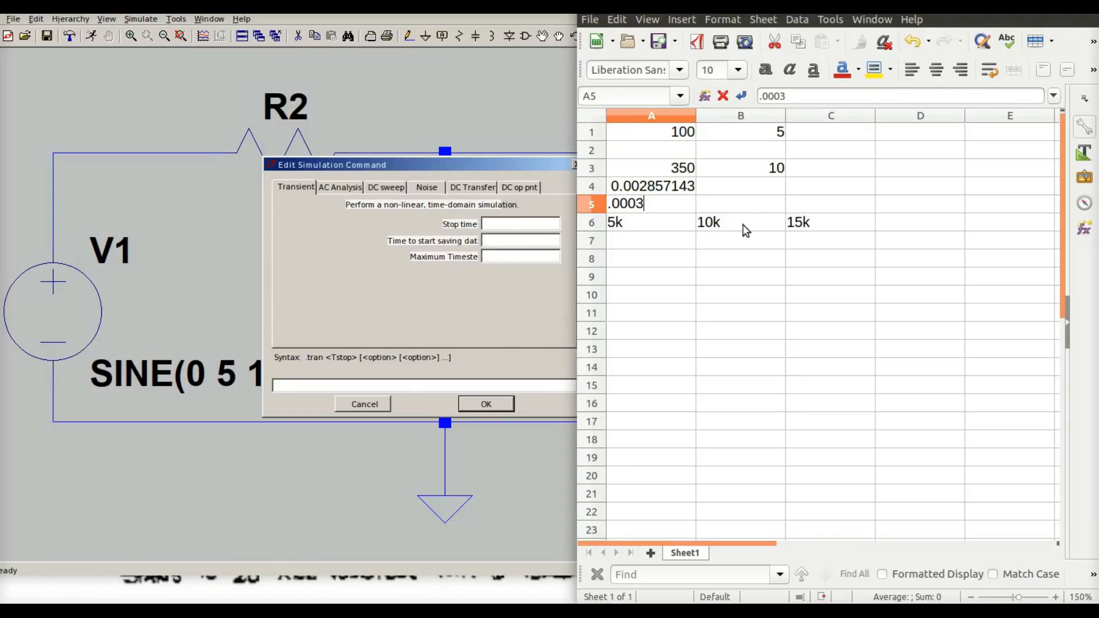
pyautogui.click(765, 172)
pyautogui.write('1')
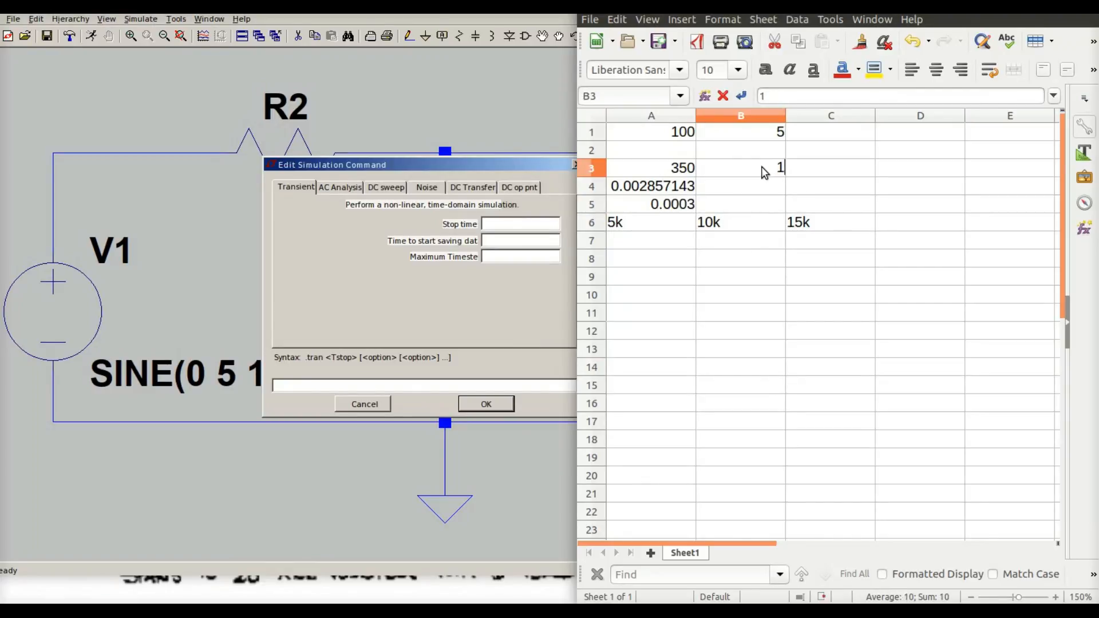
pyautogui.write('00')
pyautogui.press('Return')
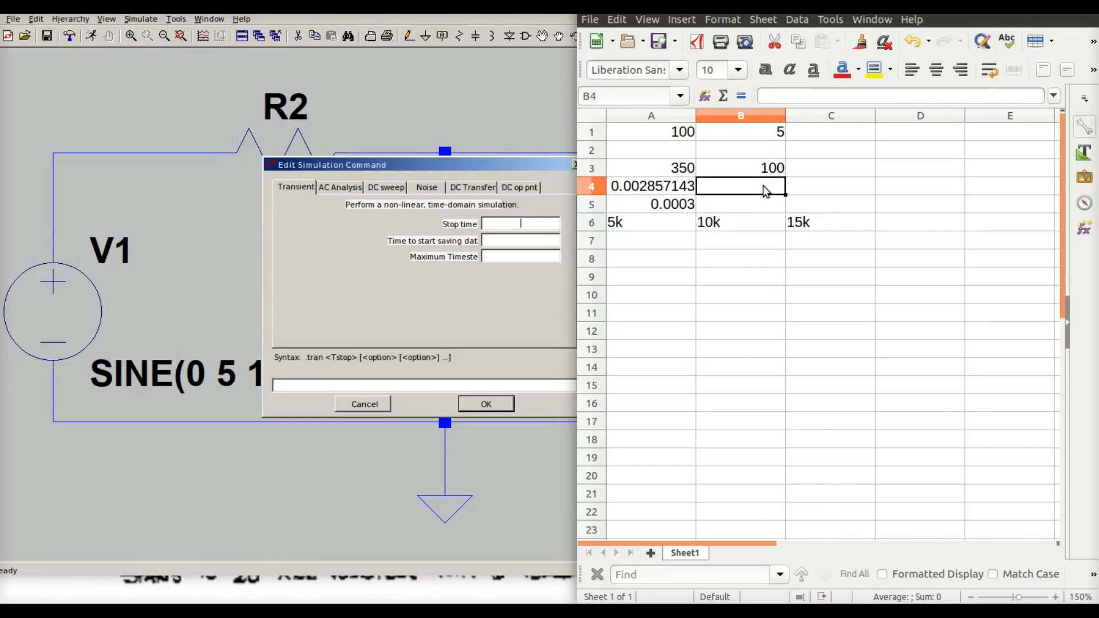
# Enter the formula =1/100 in cell B4 to compute the 100 Hz period
pyautogui.write("'1")
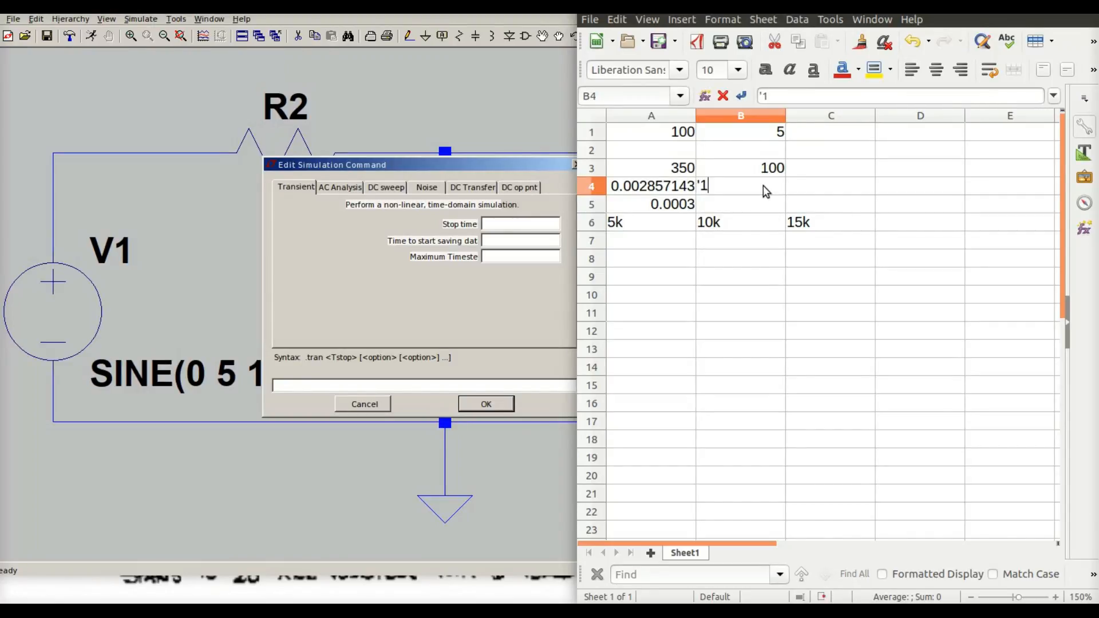
pyautogui.write('/10')
pyautogui.press('BackSpace')
pyautogui.press('BackSpace')
pyautogui.press('BackSpace')
pyautogui.press('BackSpace')
pyautogui.write('=1/')
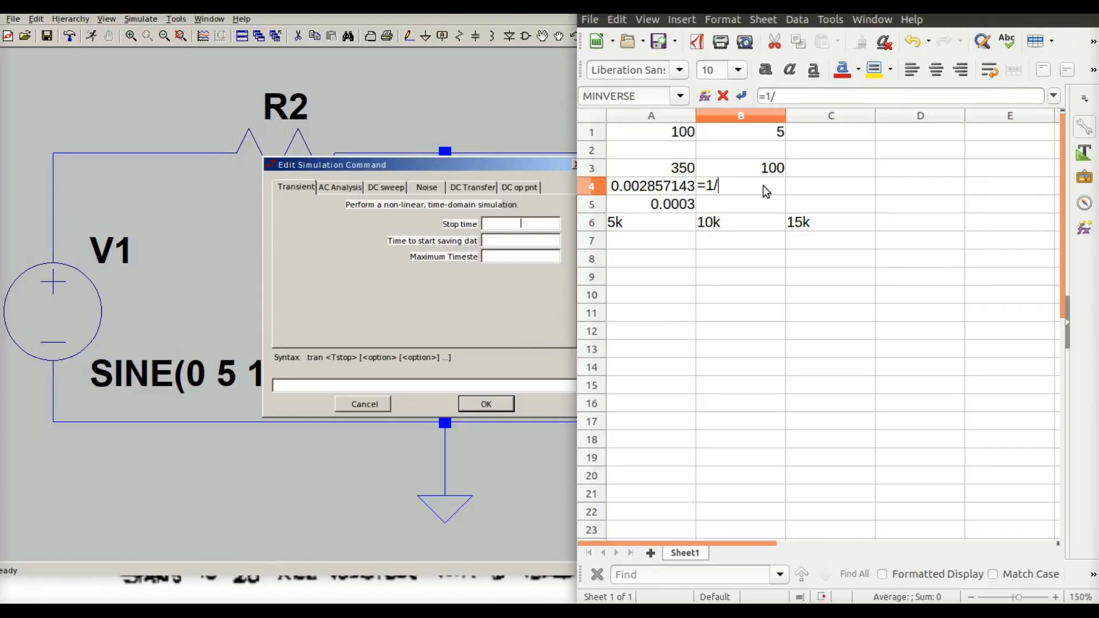
pyautogui.write('100')
pyautogui.press('Return')
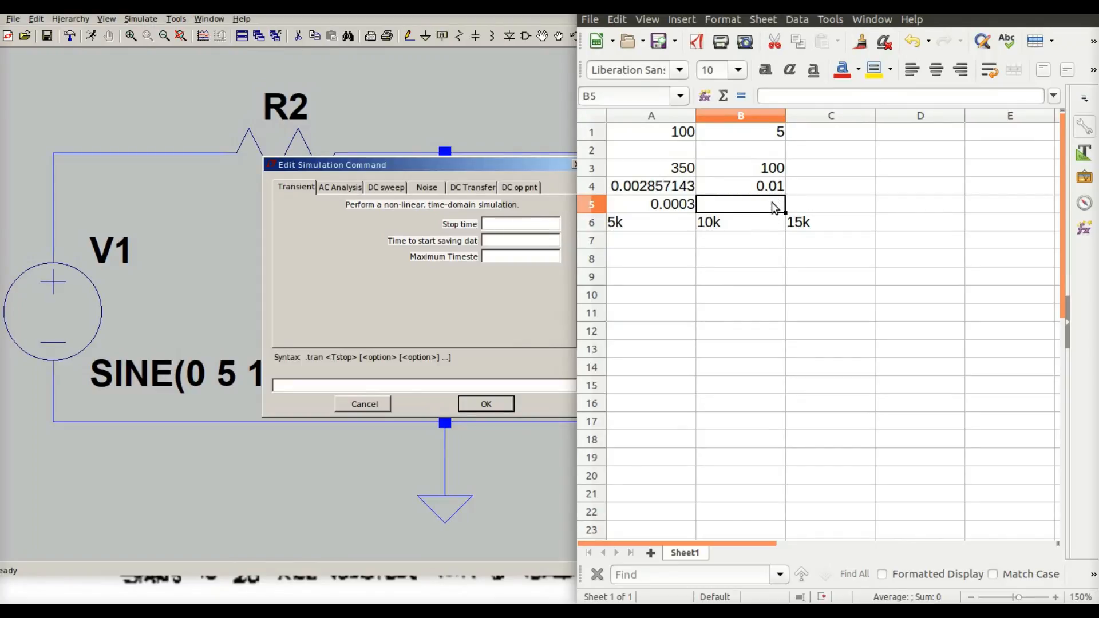
# Set the transient analysis to stop time .03, start saving at 0, and maximum timestep .0003
pyautogui.click(519, 223)
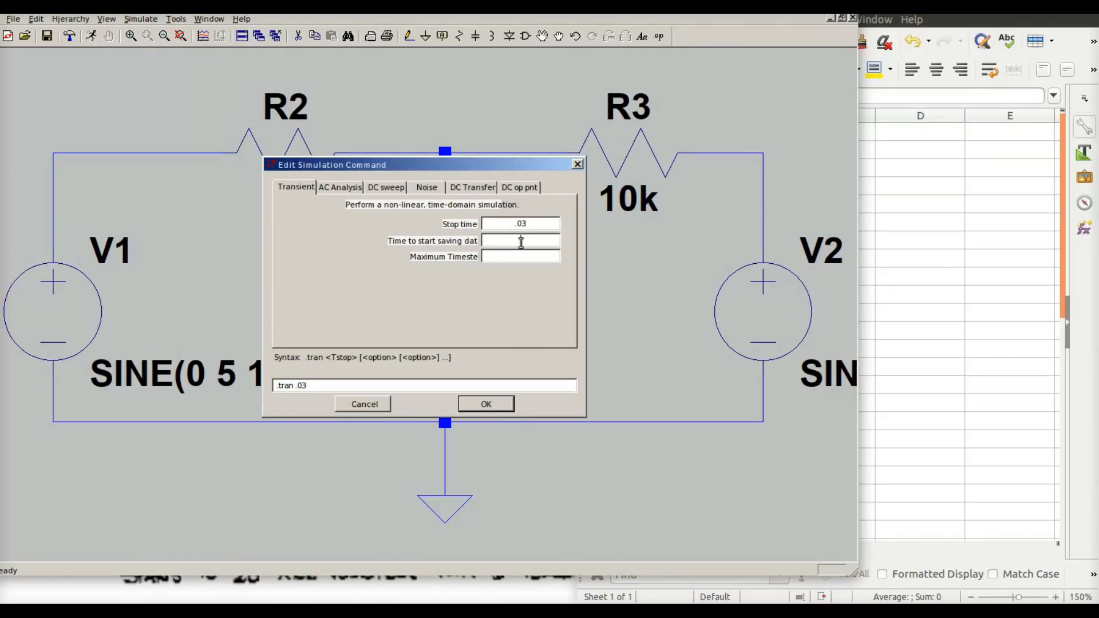
pyautogui.click(520, 241)
pyautogui.write('0')
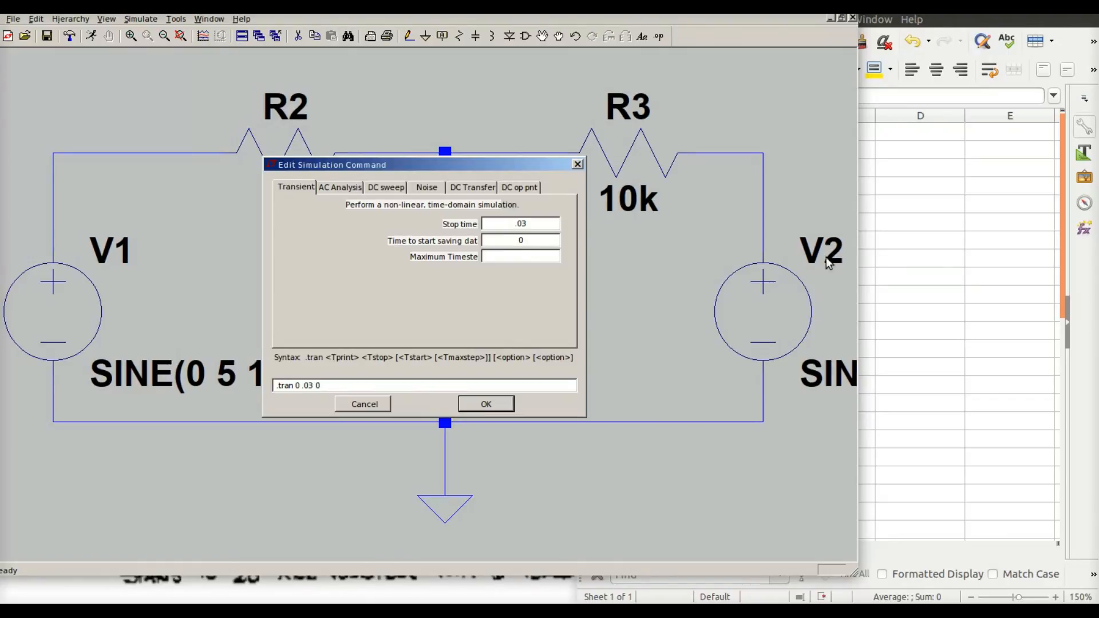
pyautogui.click(896, 254)
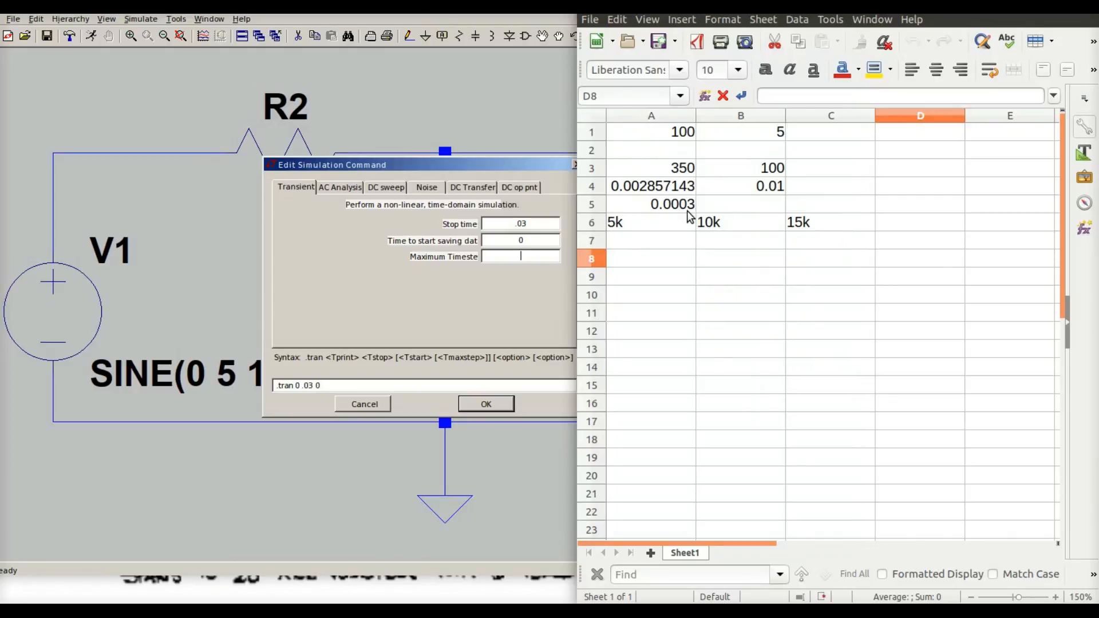
pyautogui.click(535, 258)
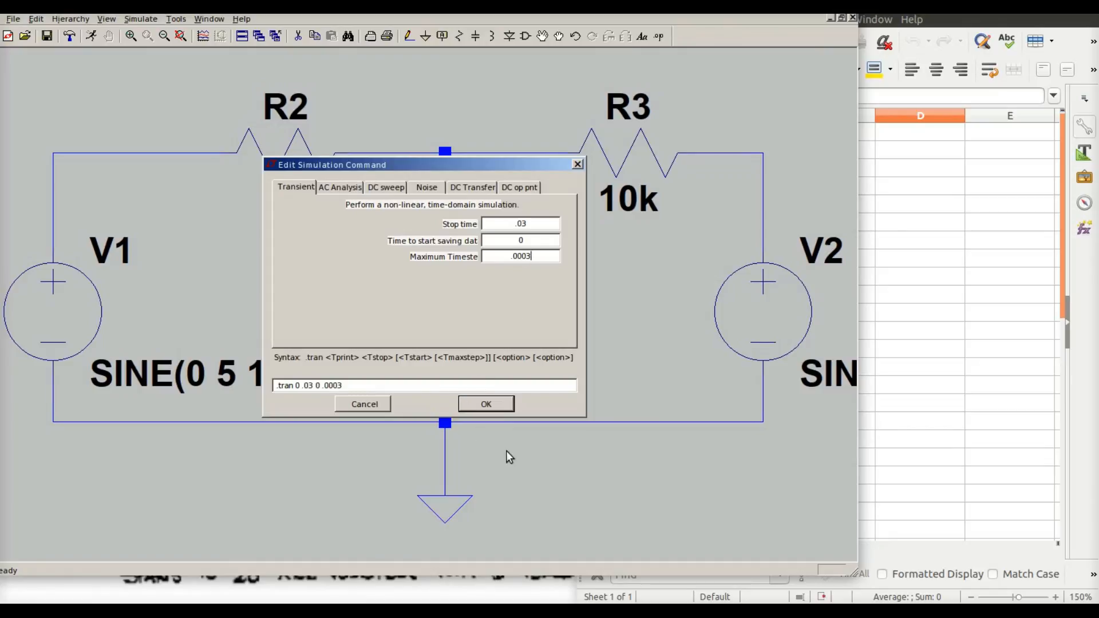
pyautogui.click(486, 404)
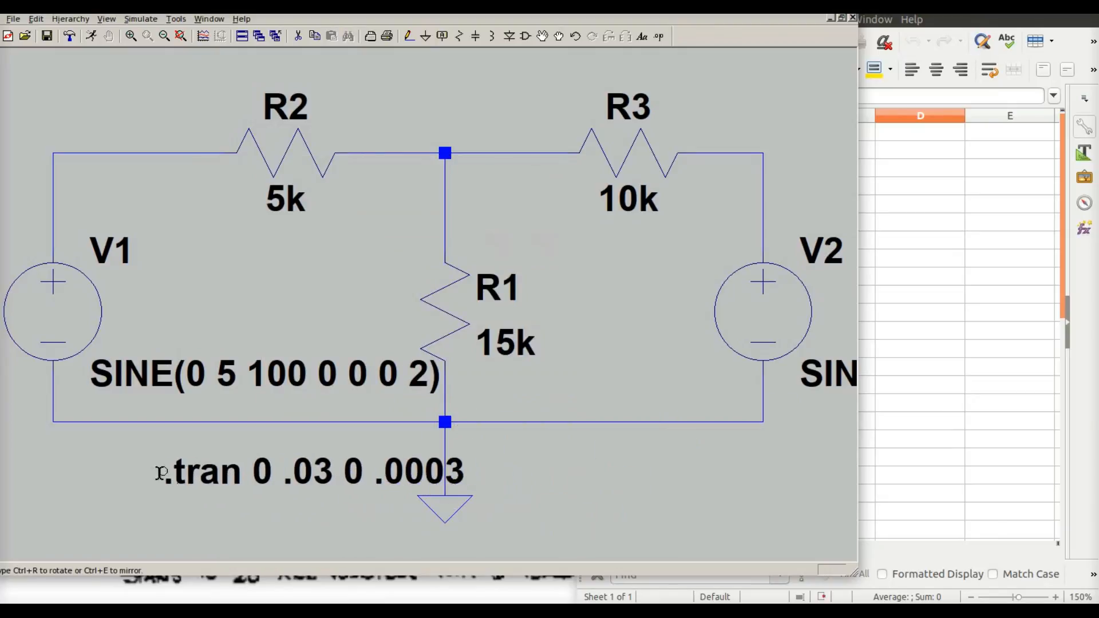
# Place the .tran directive below the circuit and run the simulation
pyautogui.click(83, 470)
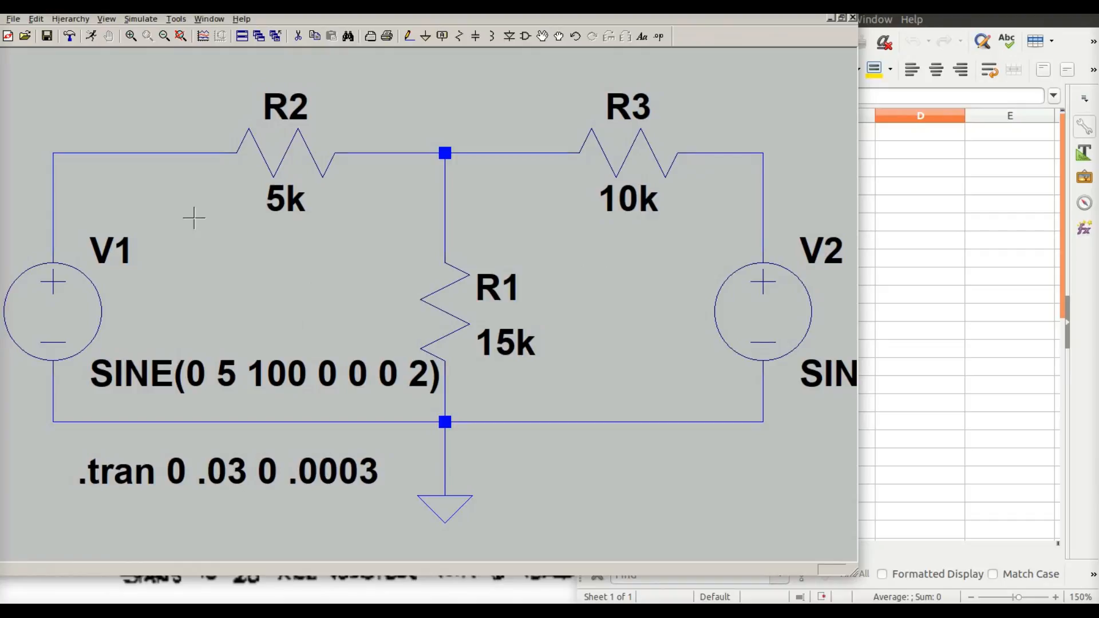
pyautogui.click(143, 19)
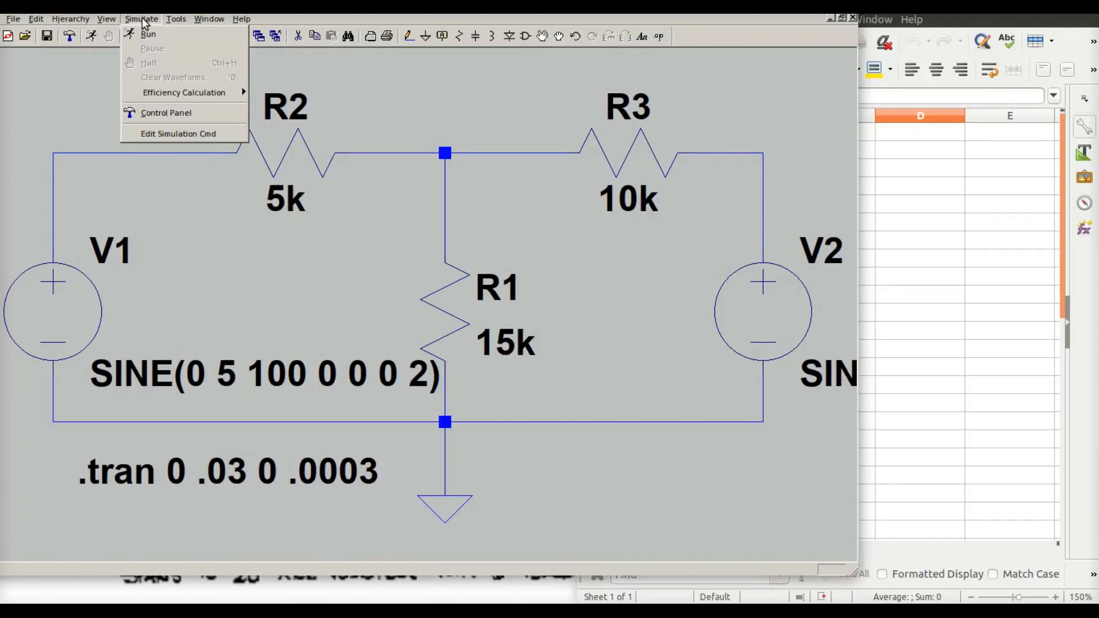
pyautogui.click(150, 34)
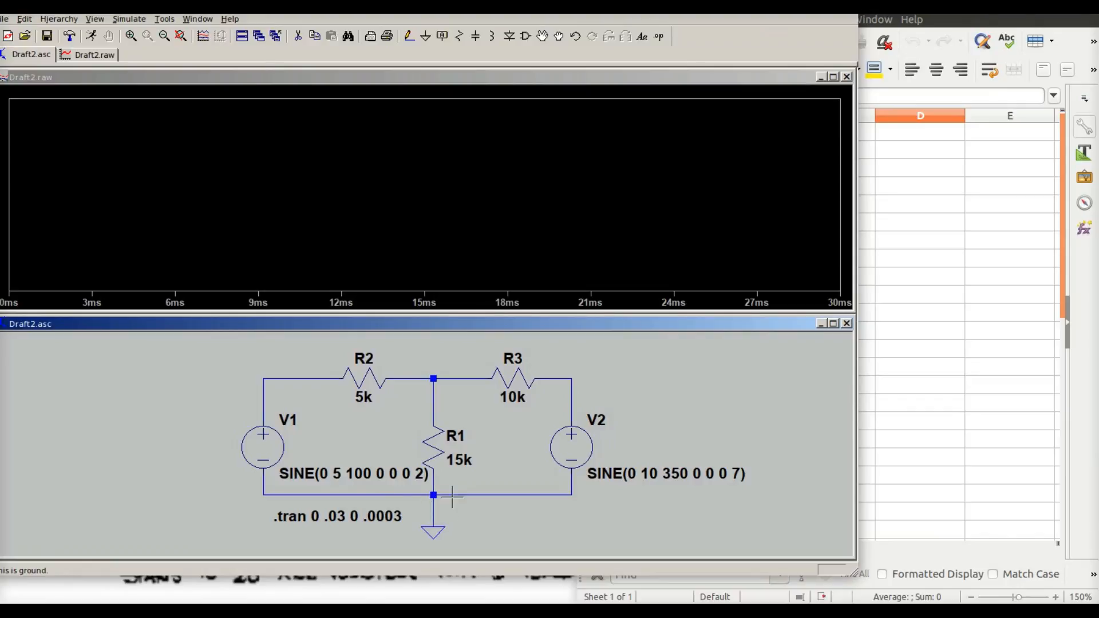
# Plot the voltage at the junction node above R1, then close the waveform window
pyautogui.click(442, 377)
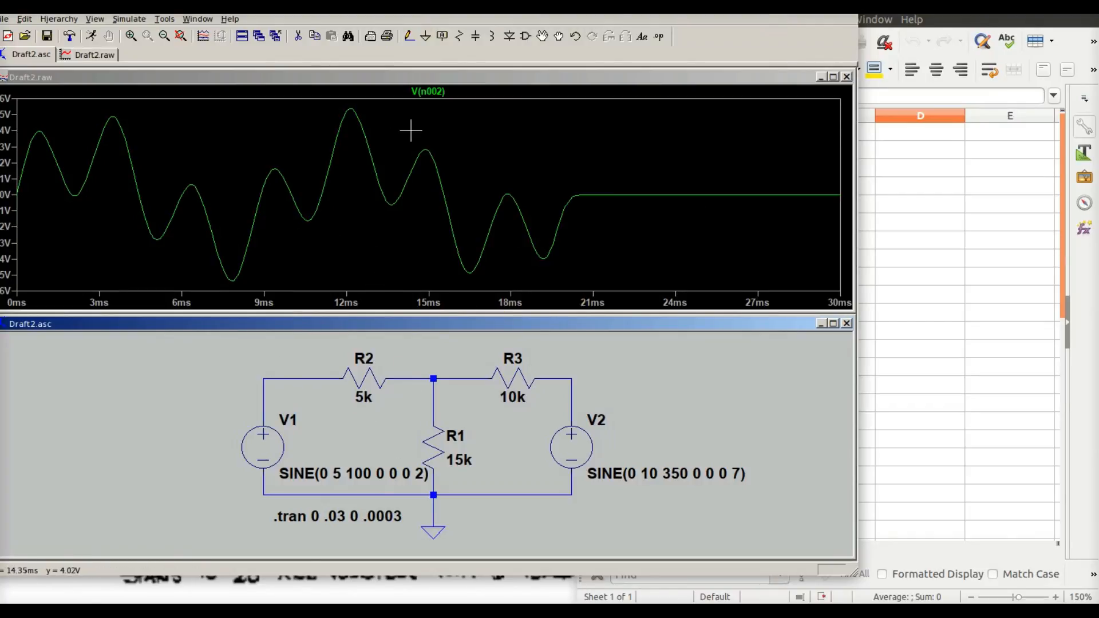
pyautogui.click(847, 77)
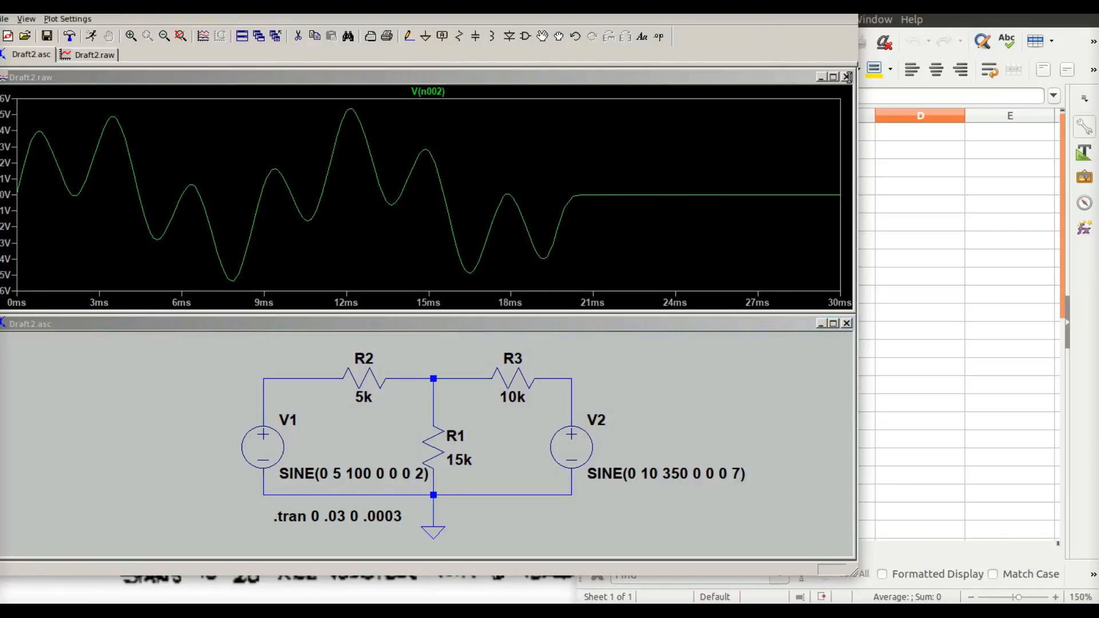
pyautogui.click(847, 77)
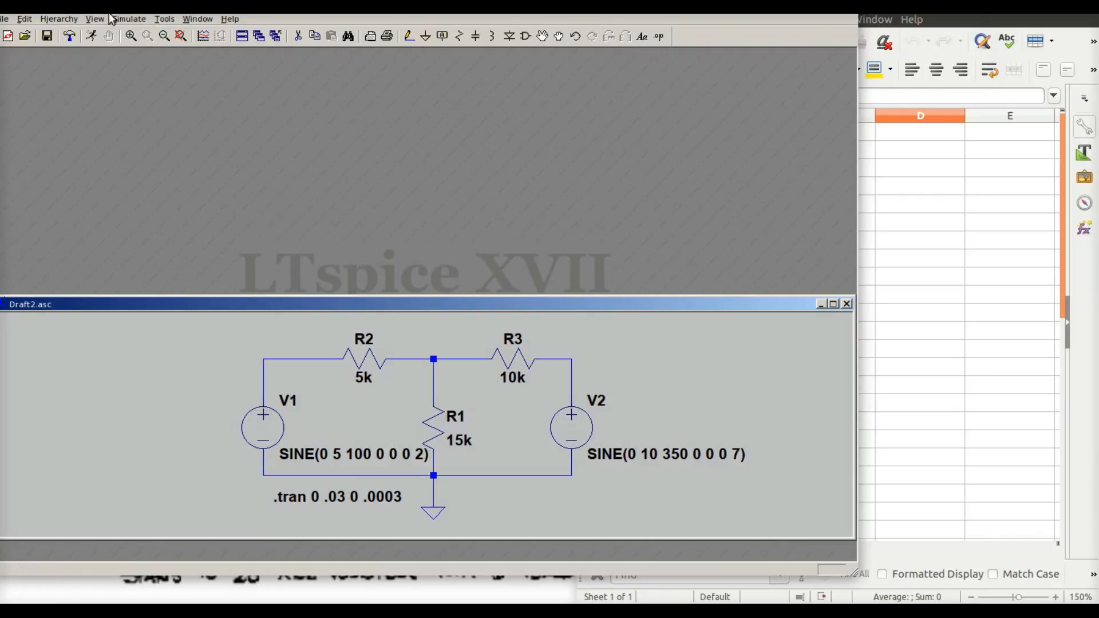
# Change the transient stop time to .02 in the simulation command
pyautogui.click(130, 19)
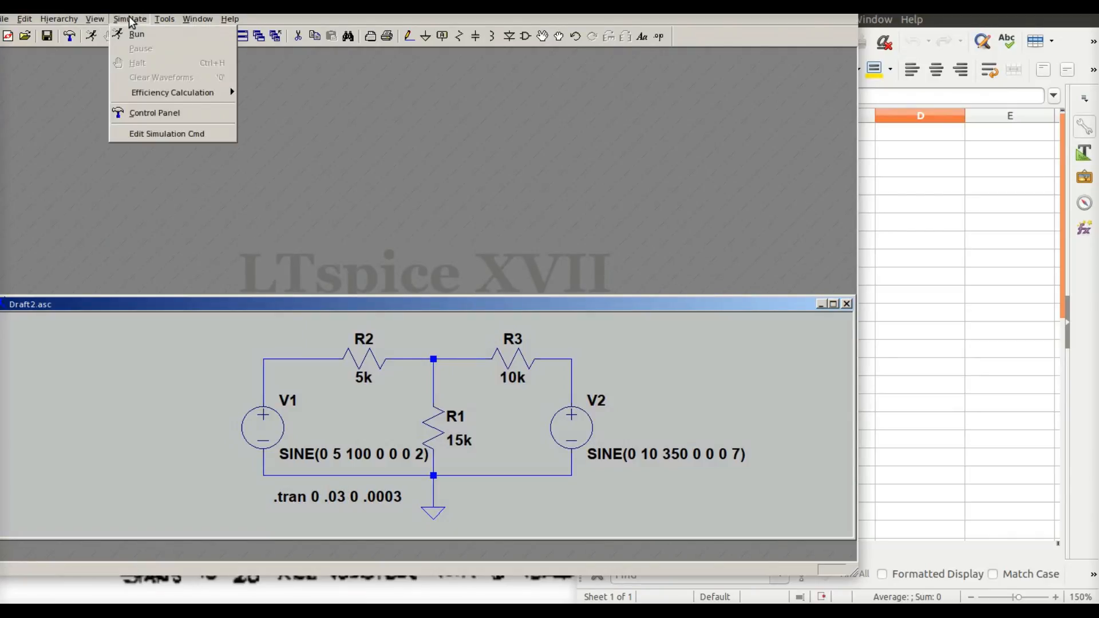
pyautogui.click(140, 131)
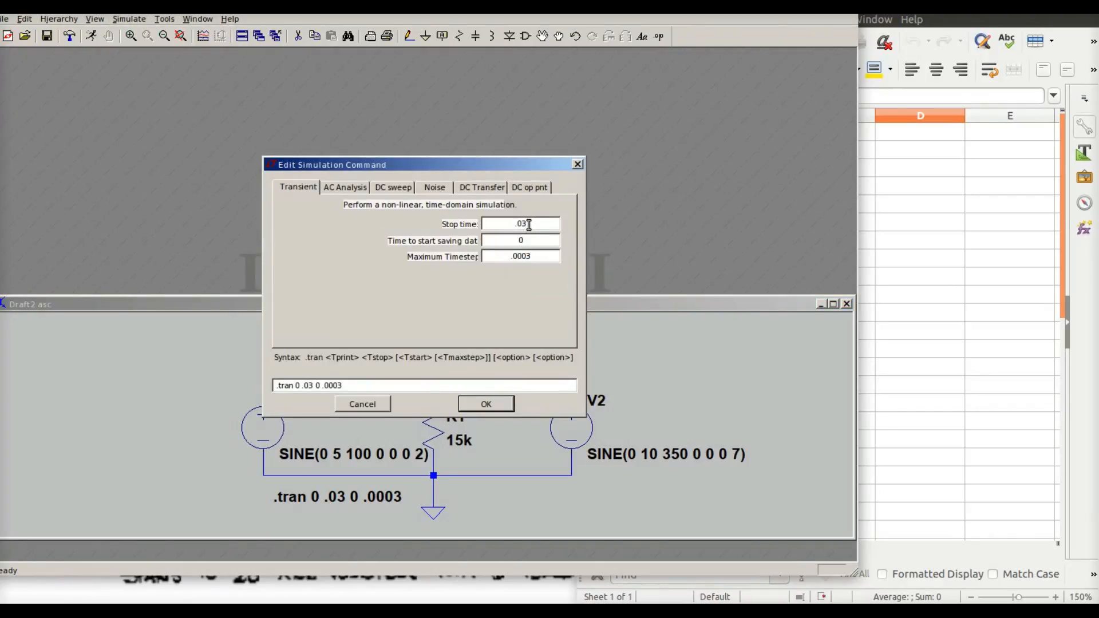
pyautogui.press('BackSpace')
pyautogui.write('2')
pyautogui.click(479, 399)
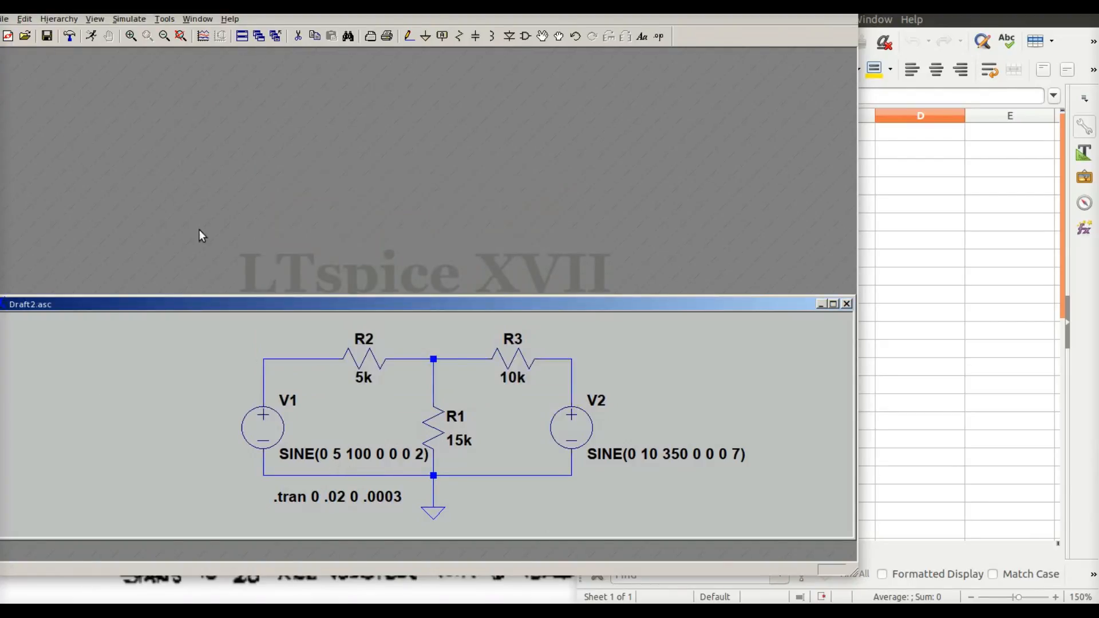
# Rerun the simulation, plot the voltage at the junction node above R1, and close the waveform window
pyautogui.click(130, 19)
pyautogui.click(137, 32)
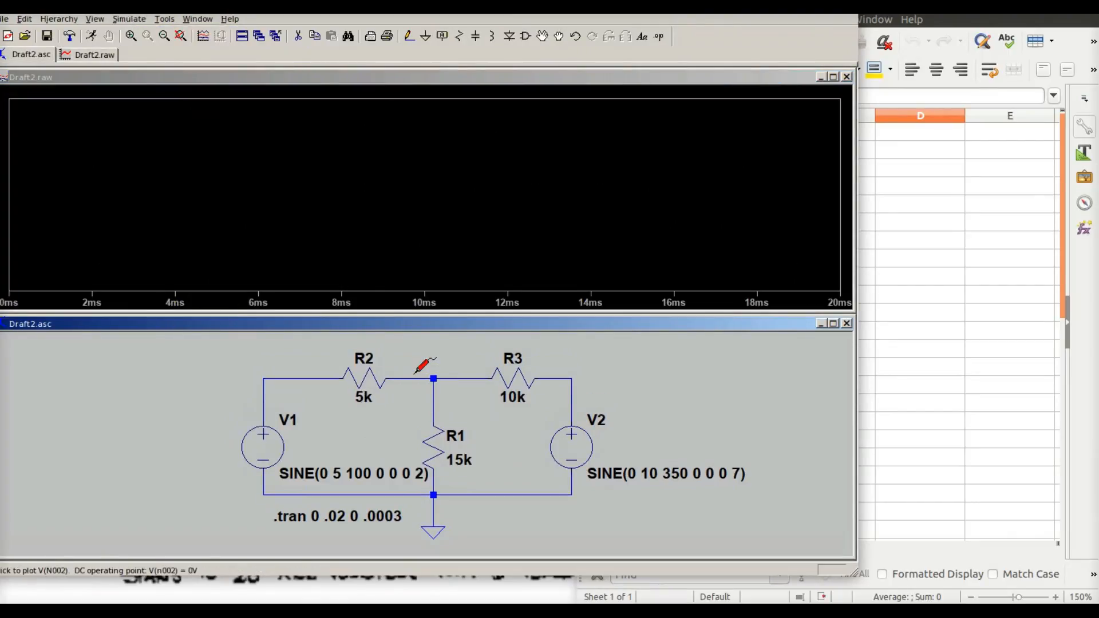
pyautogui.click(416, 377)
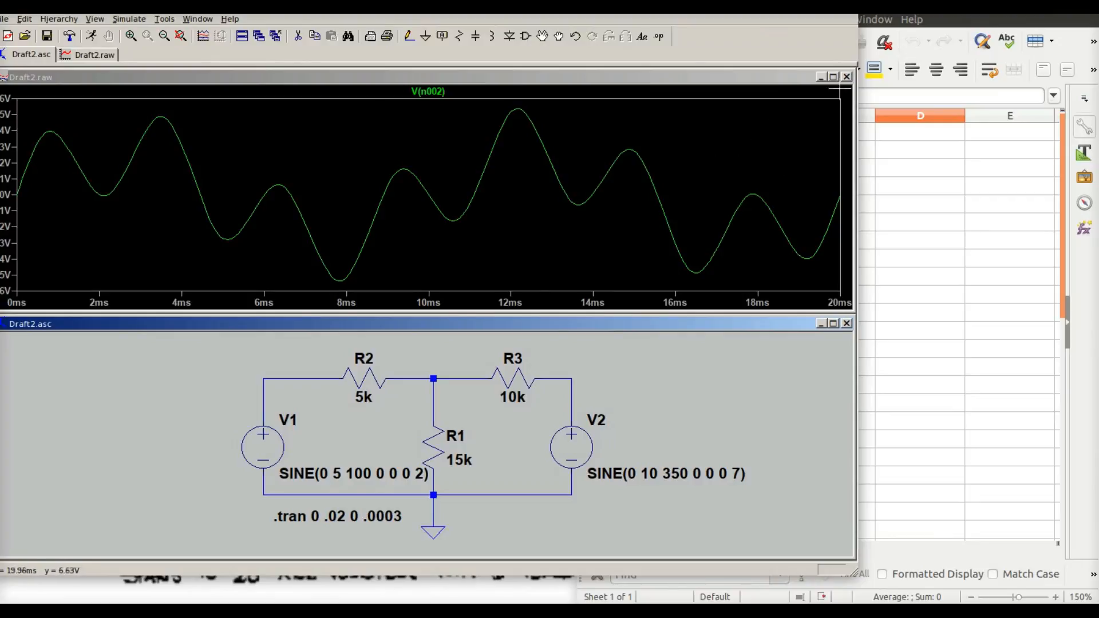
pyautogui.click(848, 77)
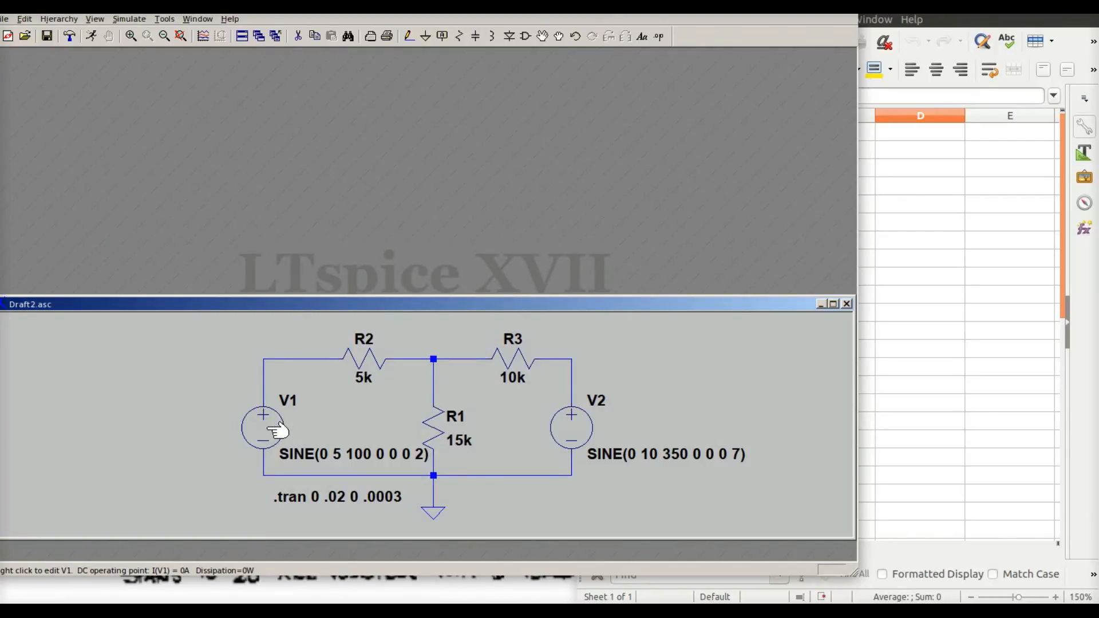
# Delete voltage source V1 from the circuit
pyautogui.click(298, 38)
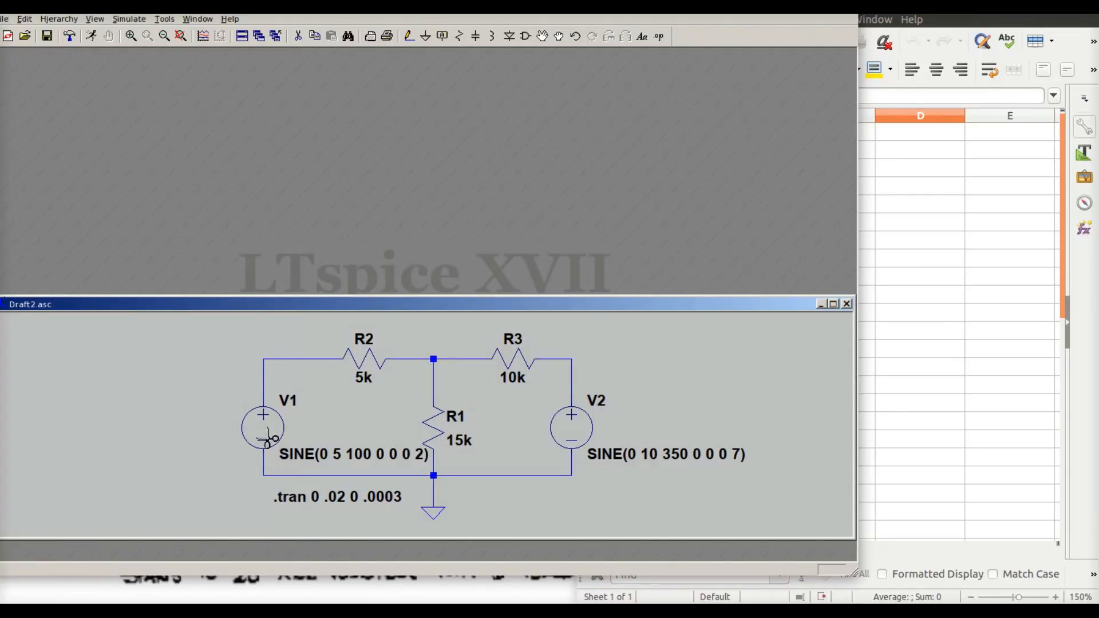
pyautogui.click(264, 433)
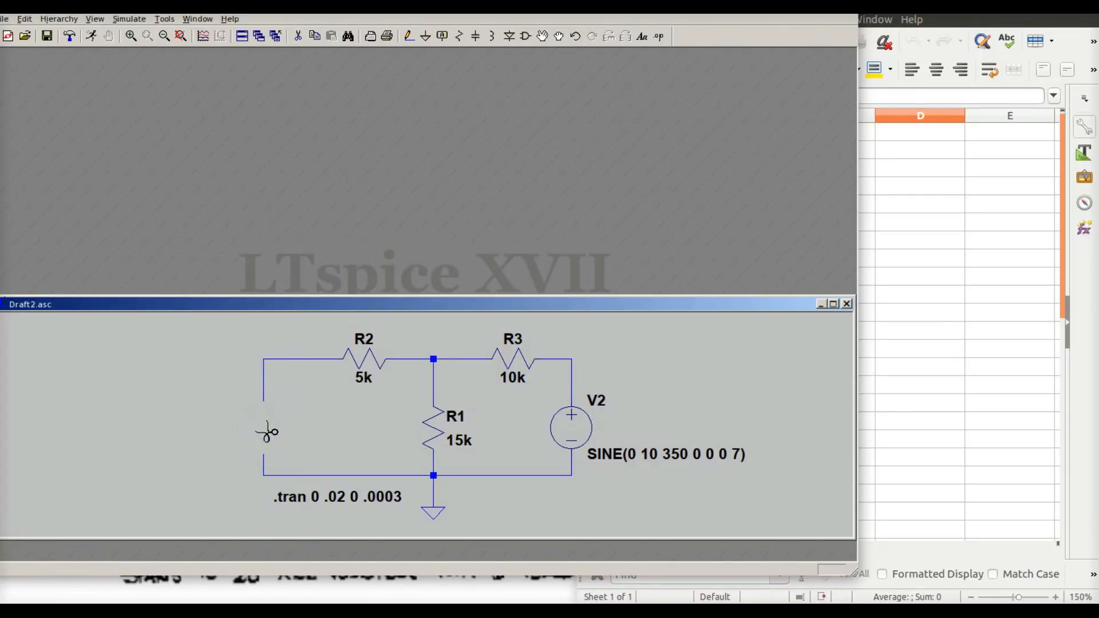
pyautogui.rightClick(363, 165)
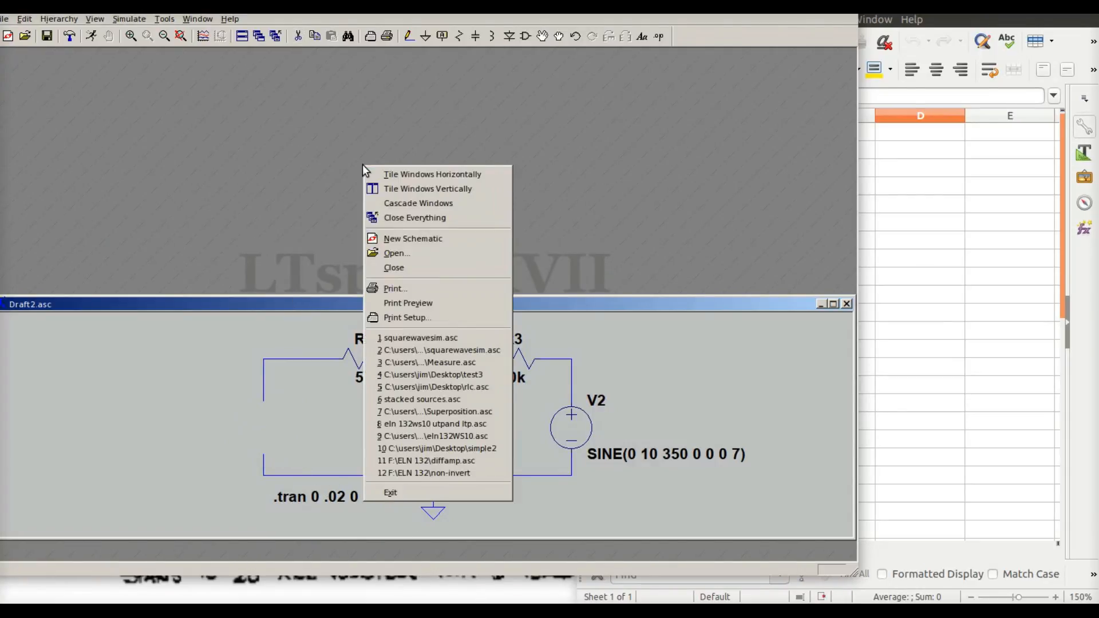
# Draw a wire joining the open ends where V1 was, shorting that branch
pyautogui.click(411, 42)
pyautogui.click(411, 41)
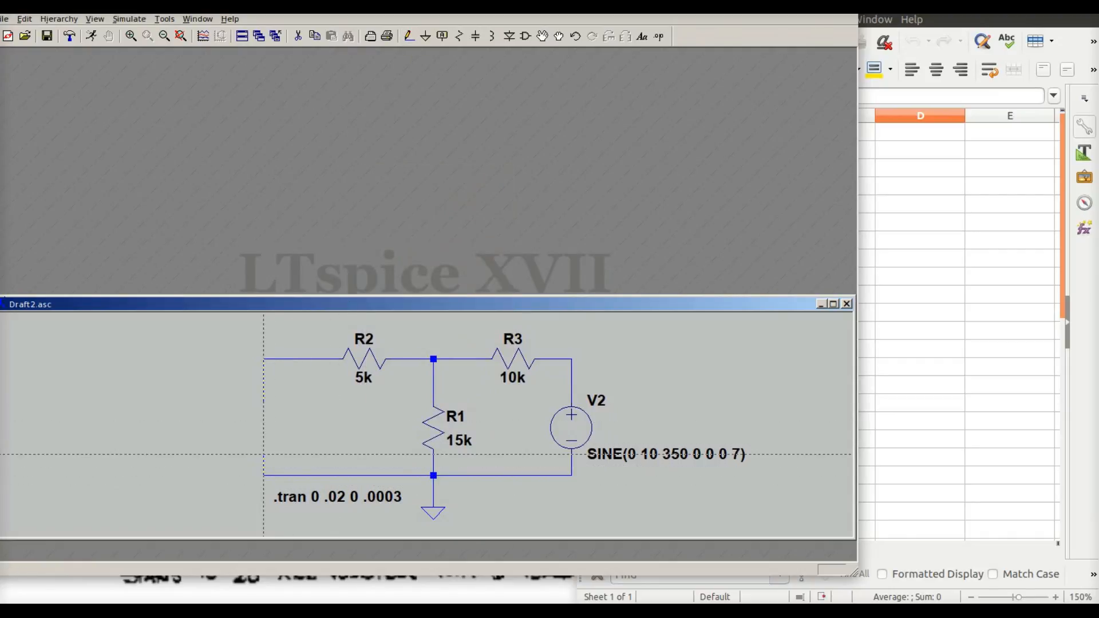
pyautogui.click(263, 475)
pyautogui.click(263, 359)
# Set up an AC analysis with a linear sweep of 1 point from 350 to 350 Hz and place the directive on the schematic
pyautogui.click(133, 22)
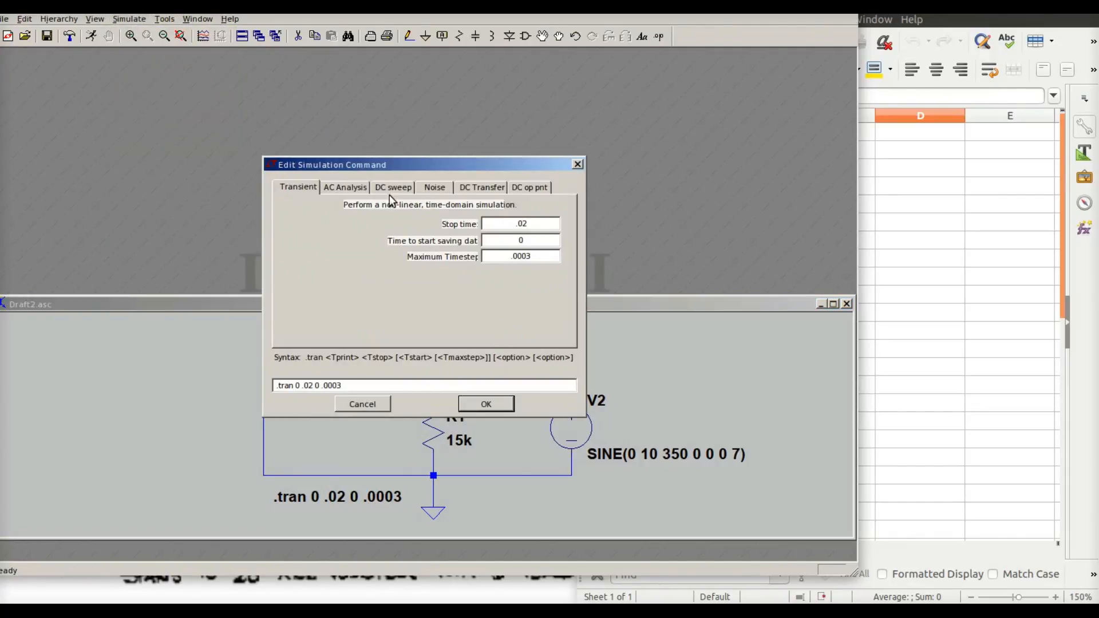
pyautogui.click(345, 187)
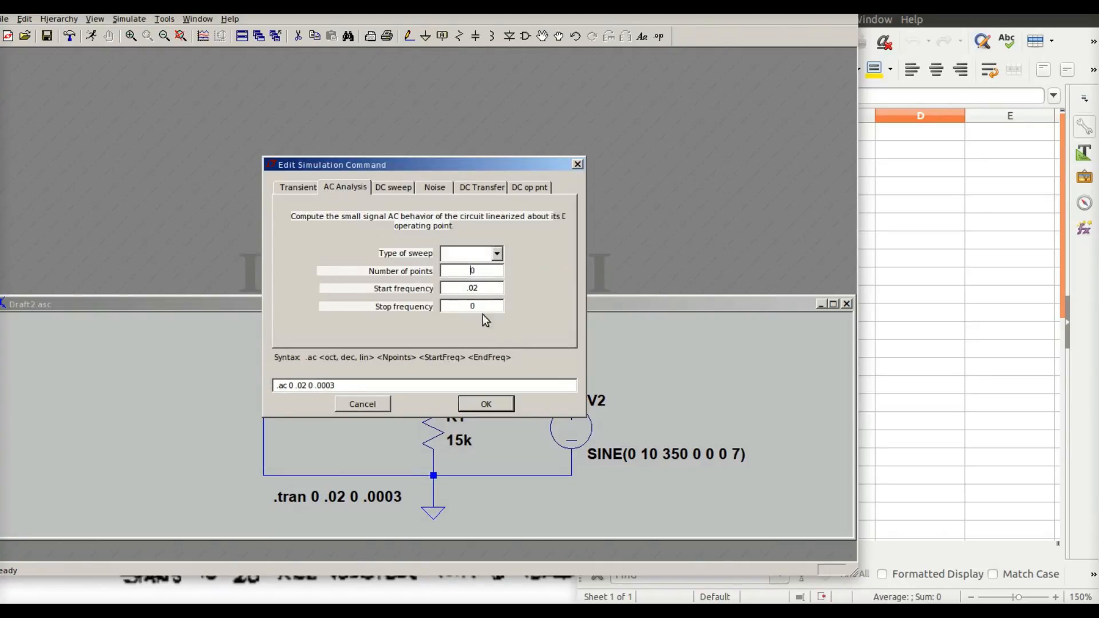
pyautogui.click(497, 254)
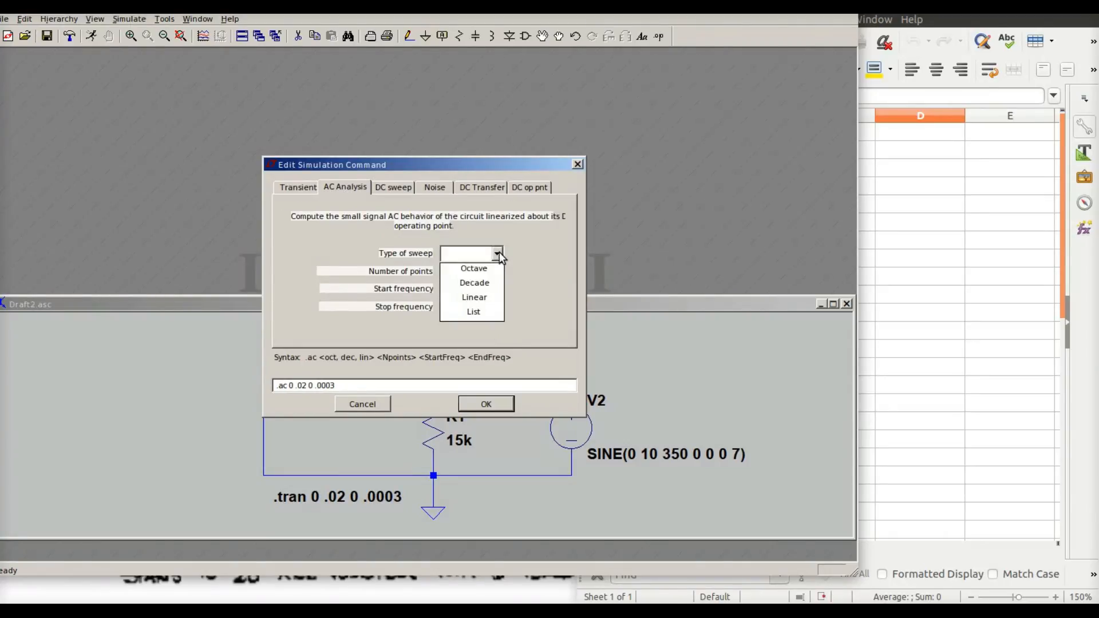
pyautogui.click(486, 298)
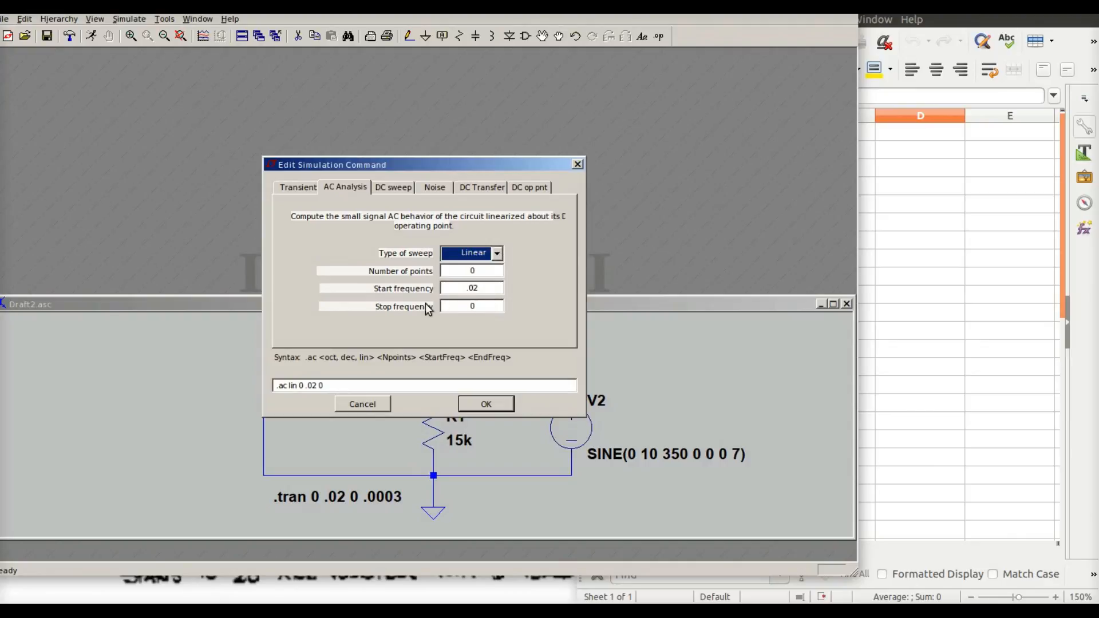
pyautogui.click(483, 269)
pyautogui.press('BackSpace')
pyautogui.write('1')
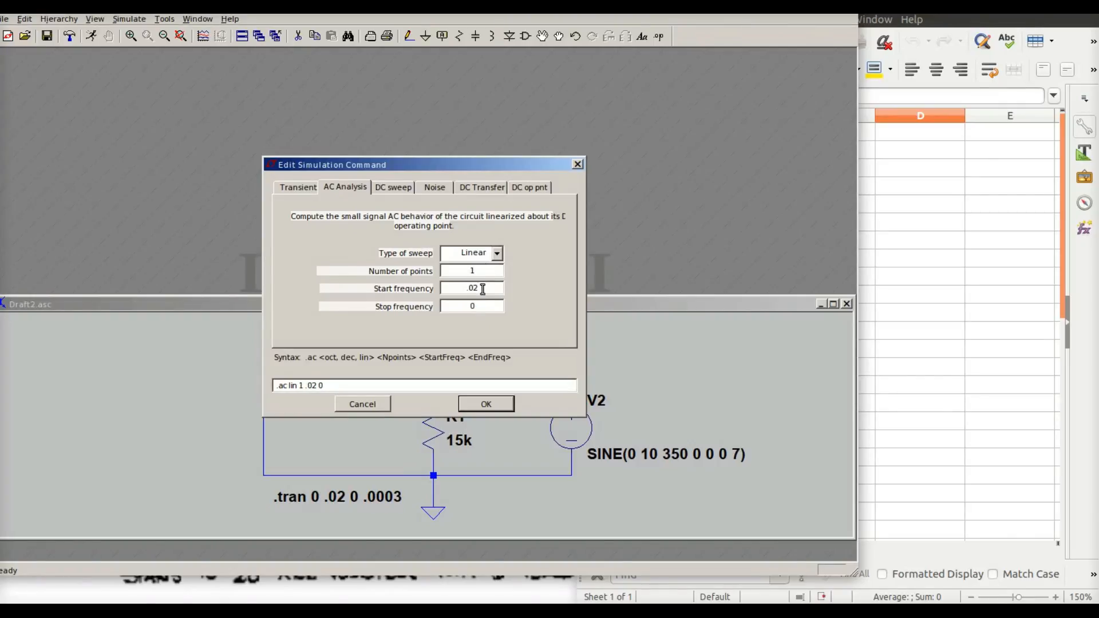
pyautogui.click(482, 289)
pyautogui.press('BackSpace')
pyautogui.press('BackSpace')
pyautogui.write('350')
pyautogui.click(498, 405)
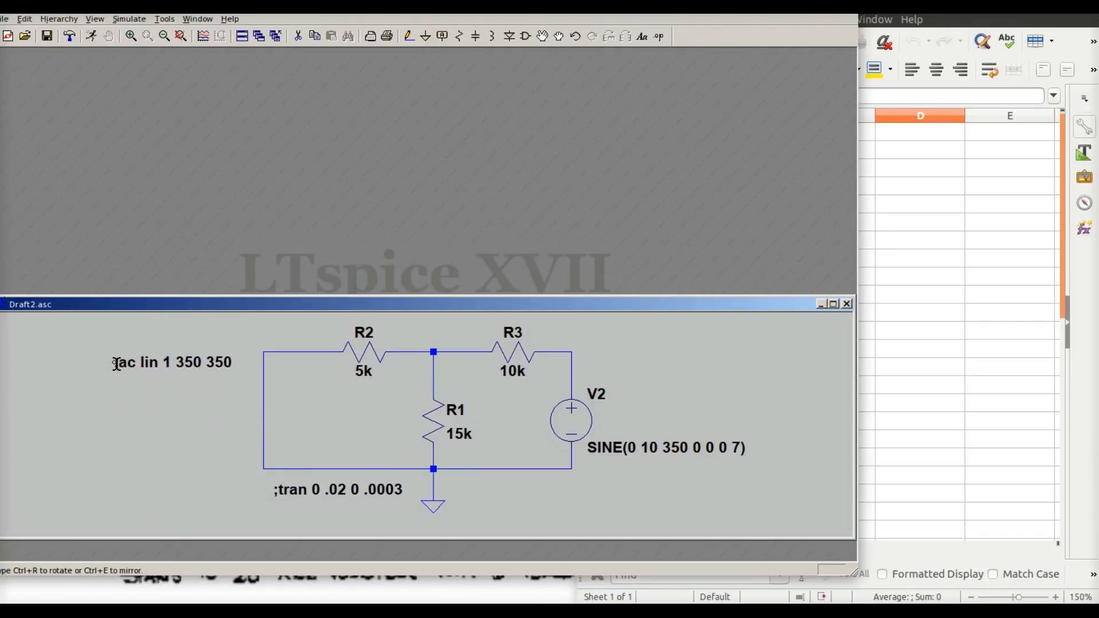
pyautogui.click(115, 363)
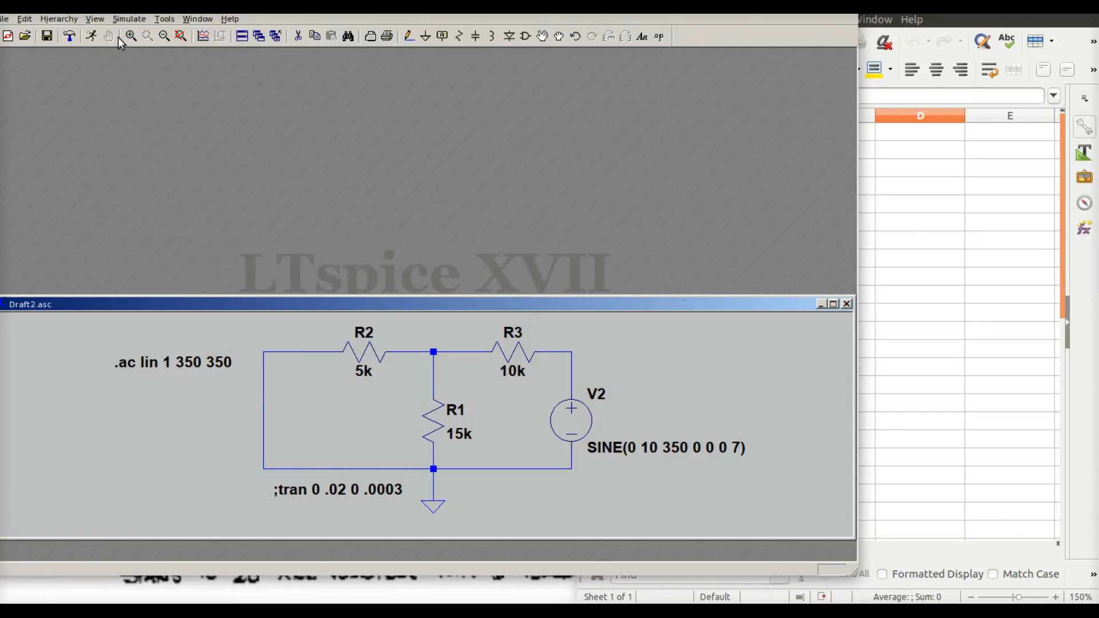
# Run the AC analysis and close the results window and the error log
pyautogui.click(127, 21)
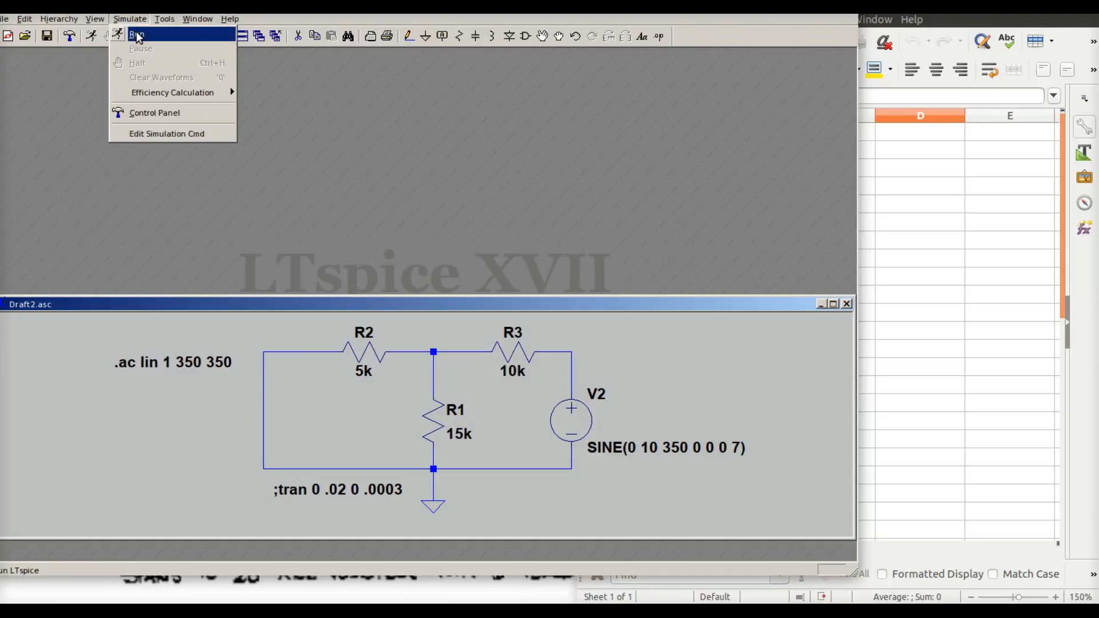
pyautogui.click(138, 36)
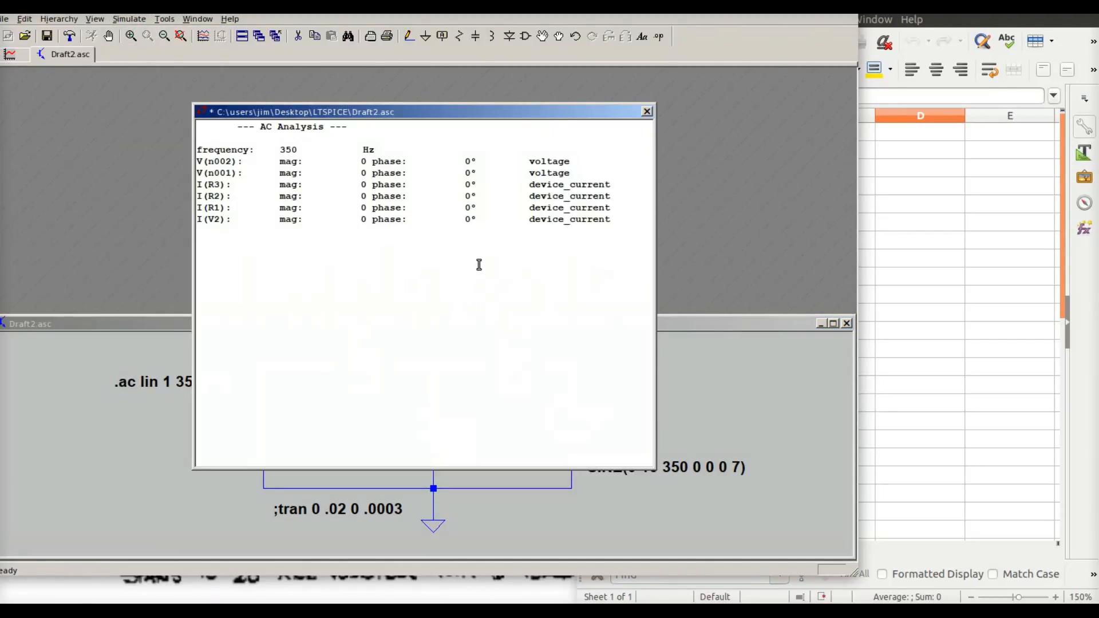
pyautogui.click(647, 111)
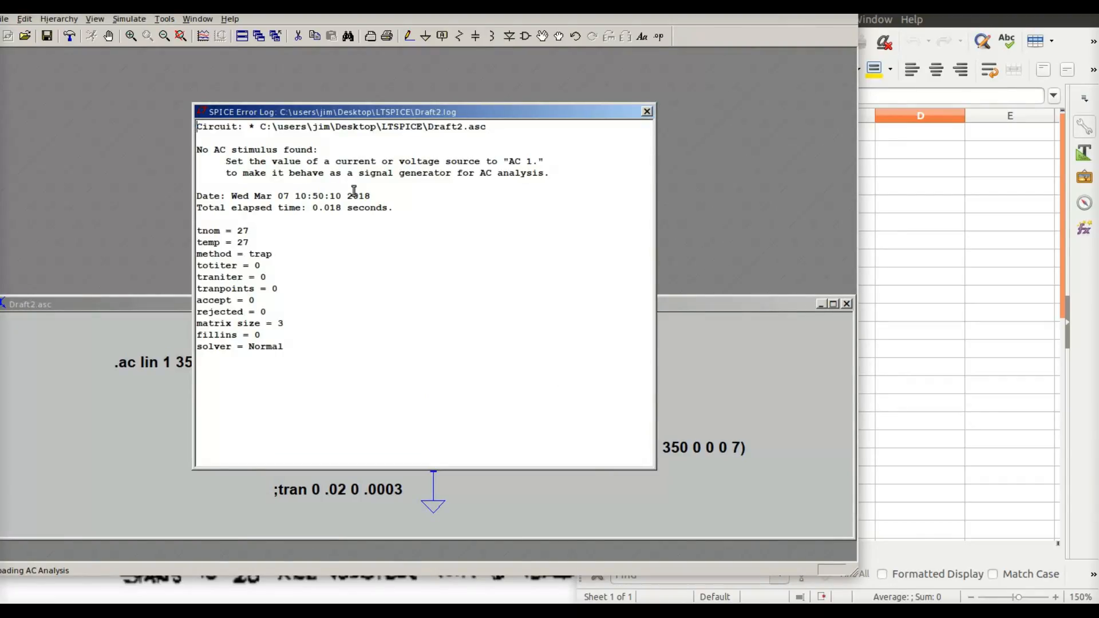
pyautogui.click(647, 111)
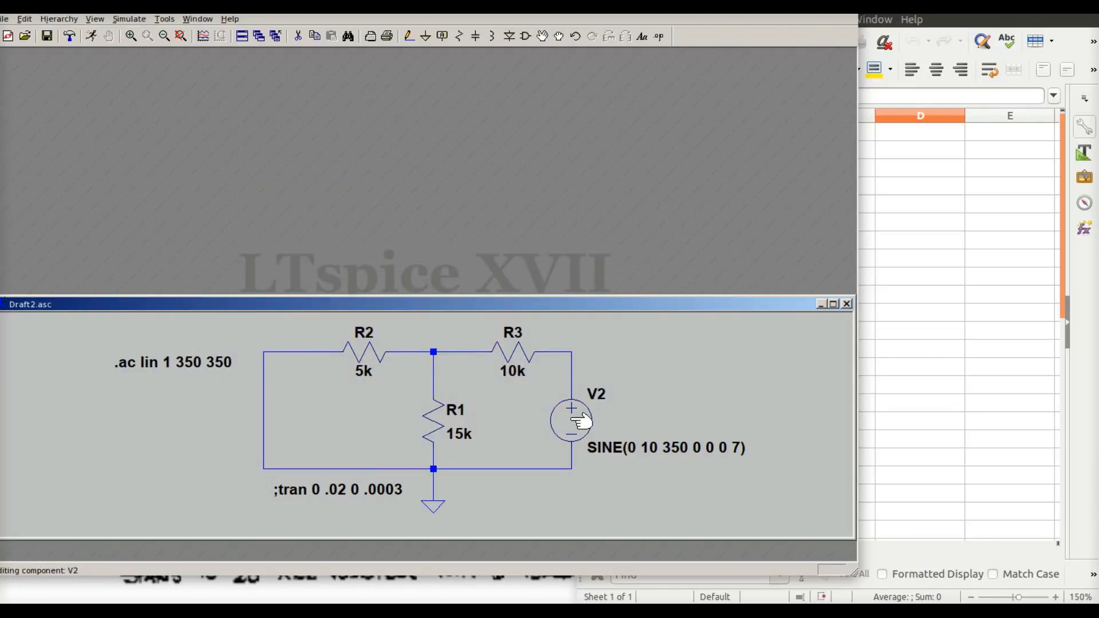
# Change source V2 from a sine function to none, leaving it as an AC 10 small-signal source
pyautogui.rightClick(581, 422)
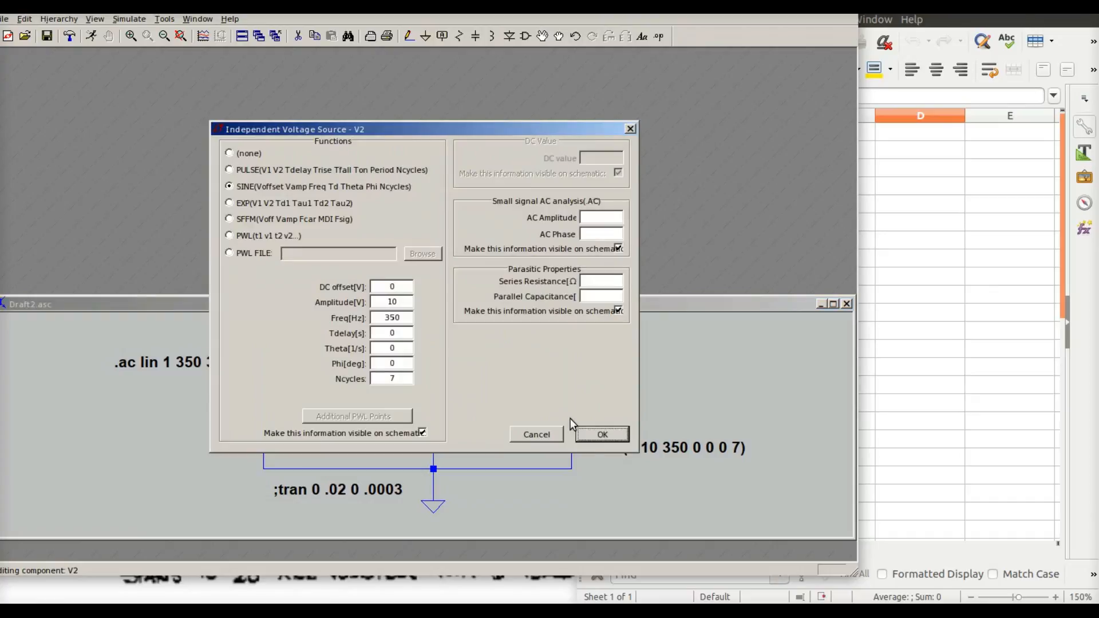
pyautogui.click(230, 186)
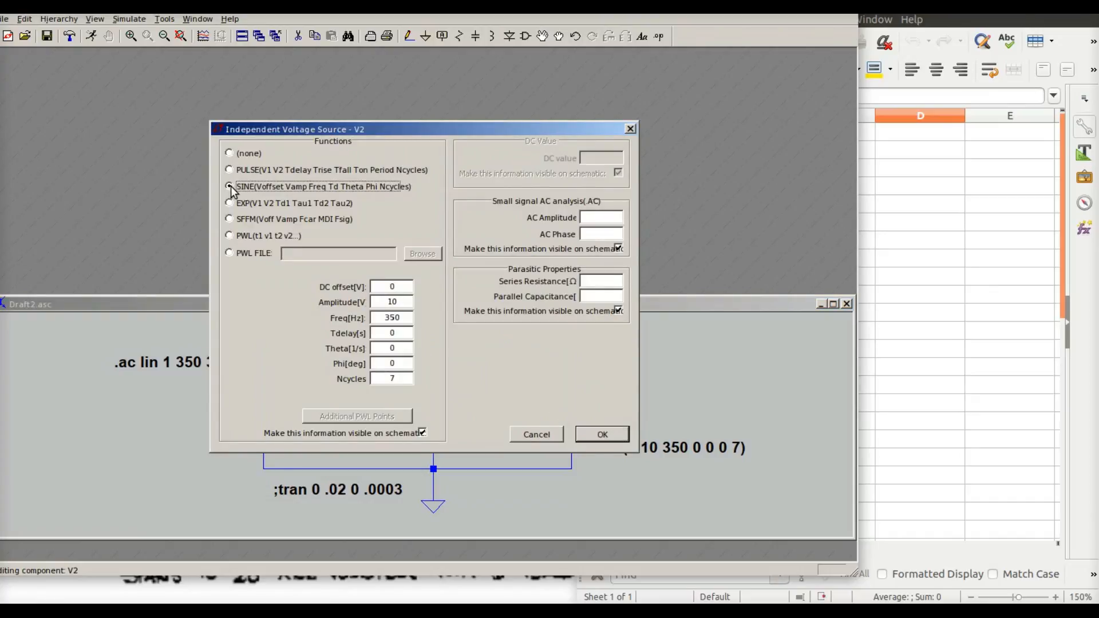
pyautogui.click(229, 152)
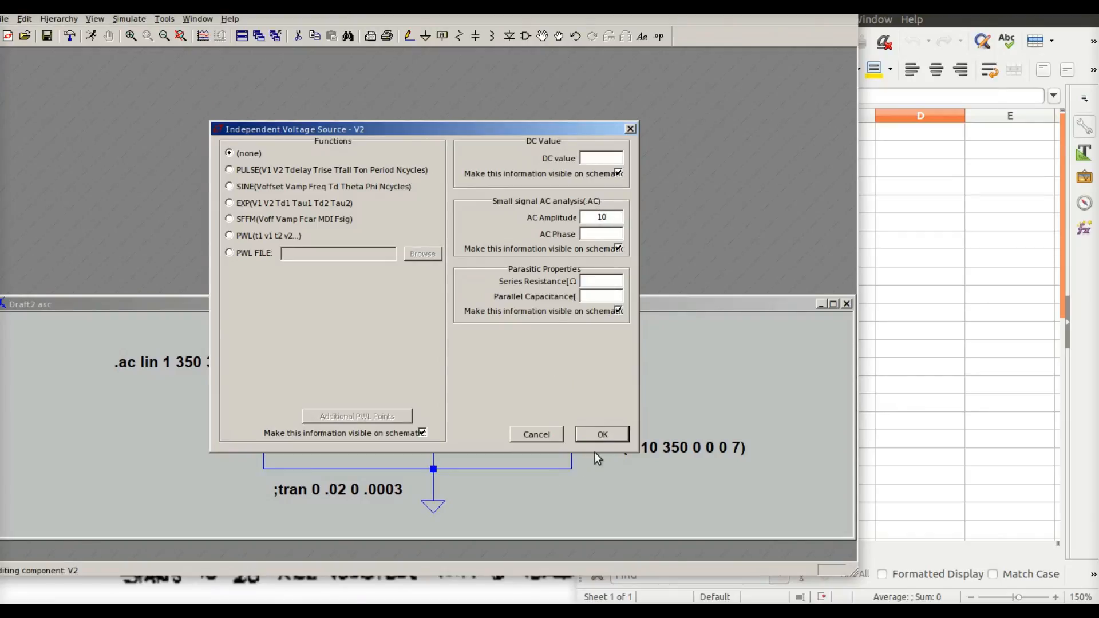
pyautogui.click(606, 429)
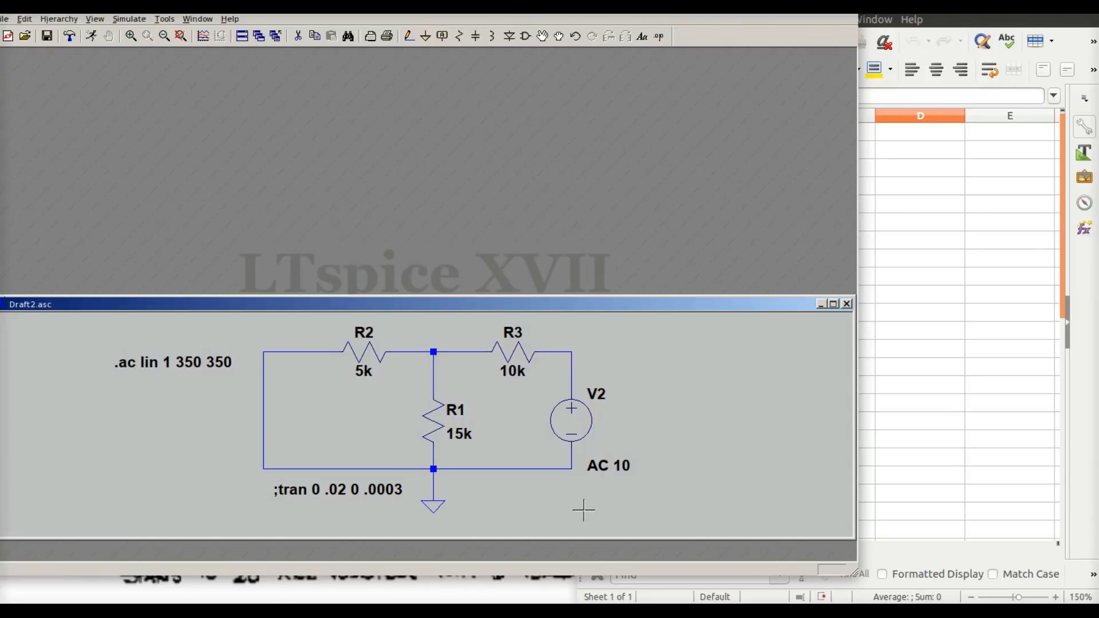
# Rerun the AC analysis, compare its results with the lab worksheet, and close the results window
pyautogui.click(130, 19)
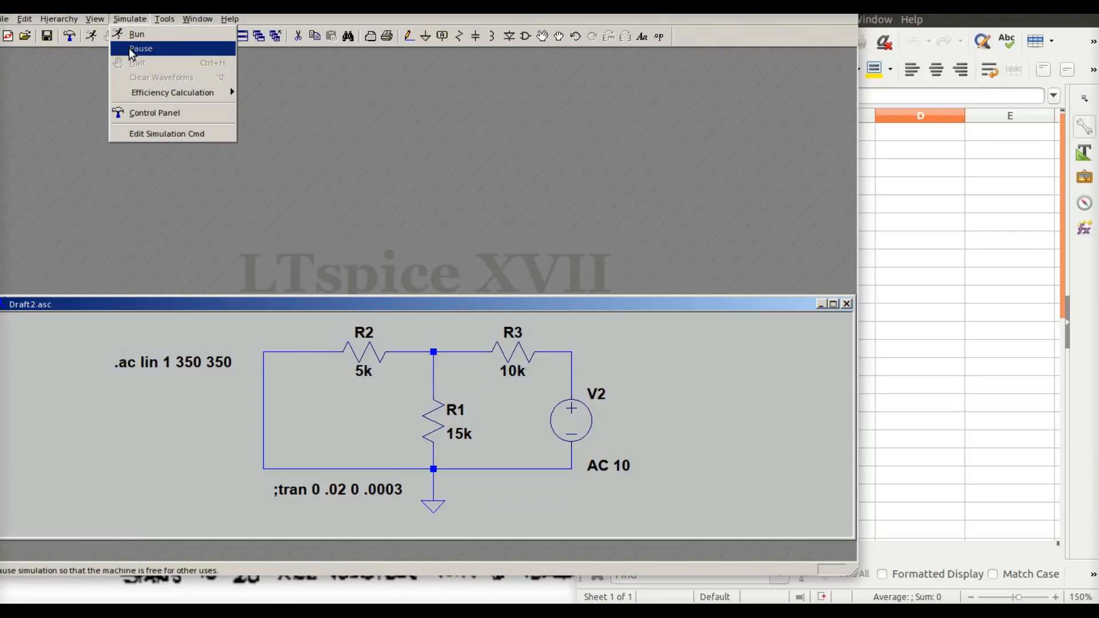
pyautogui.click(135, 34)
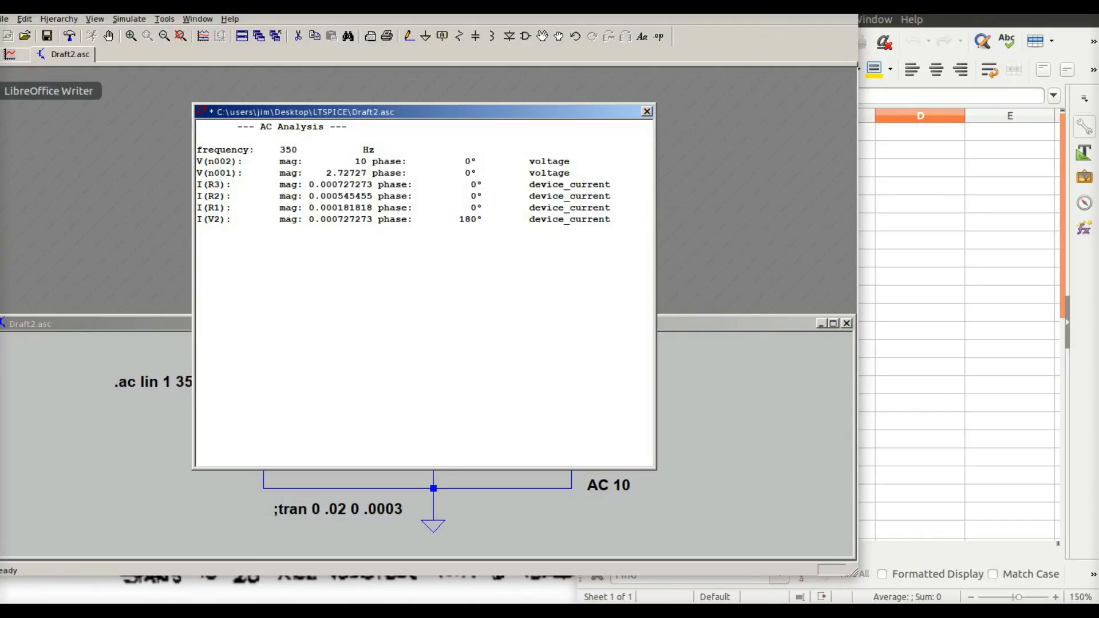
pyautogui.click(1, 91)
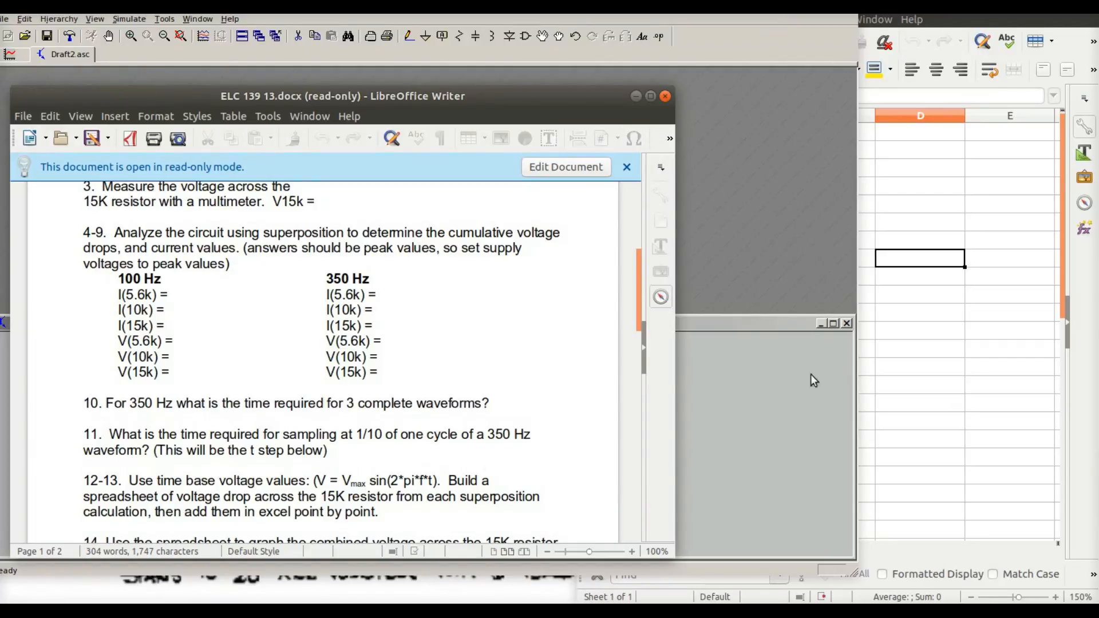
pyautogui.click(811, 427)
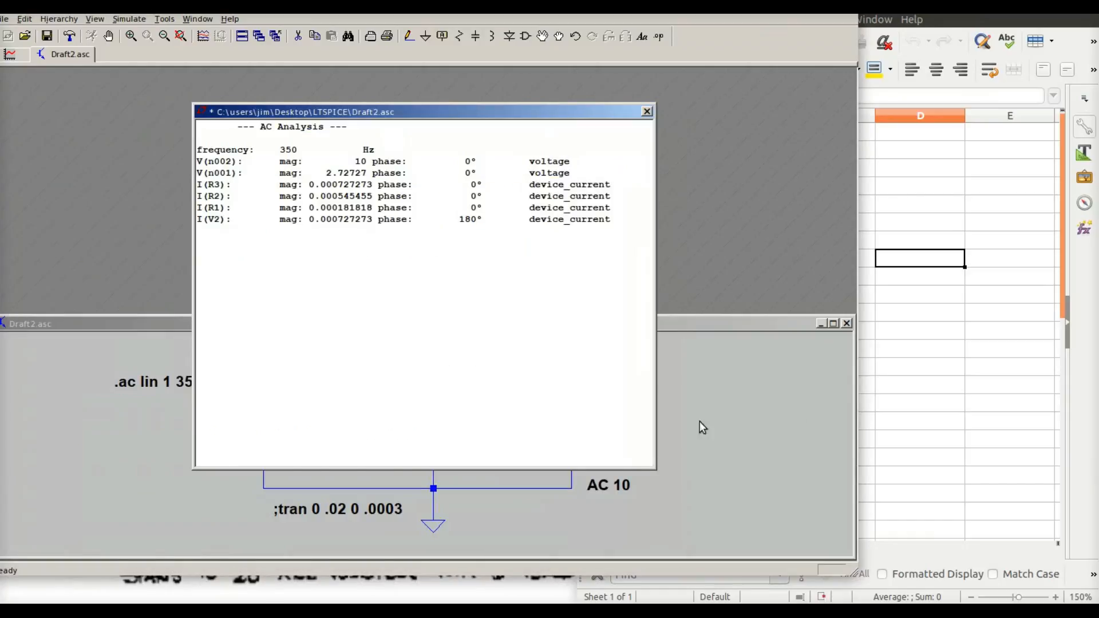
pyautogui.click(647, 112)
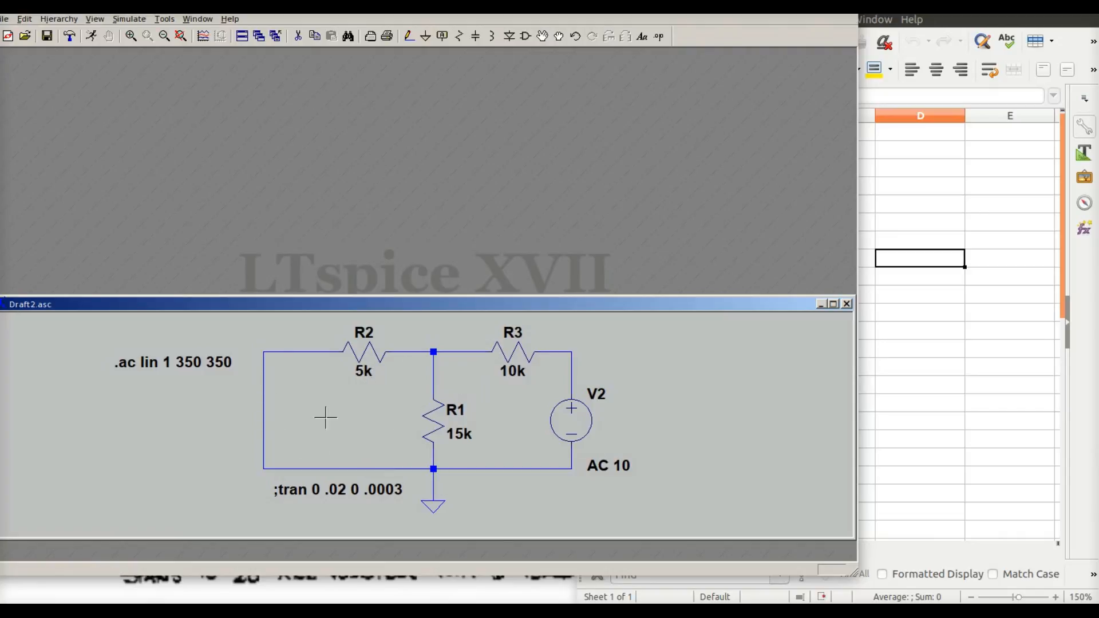
# Switch to the lab worksheet document and scroll through the superposition questions
pyautogui.click(1, 91)
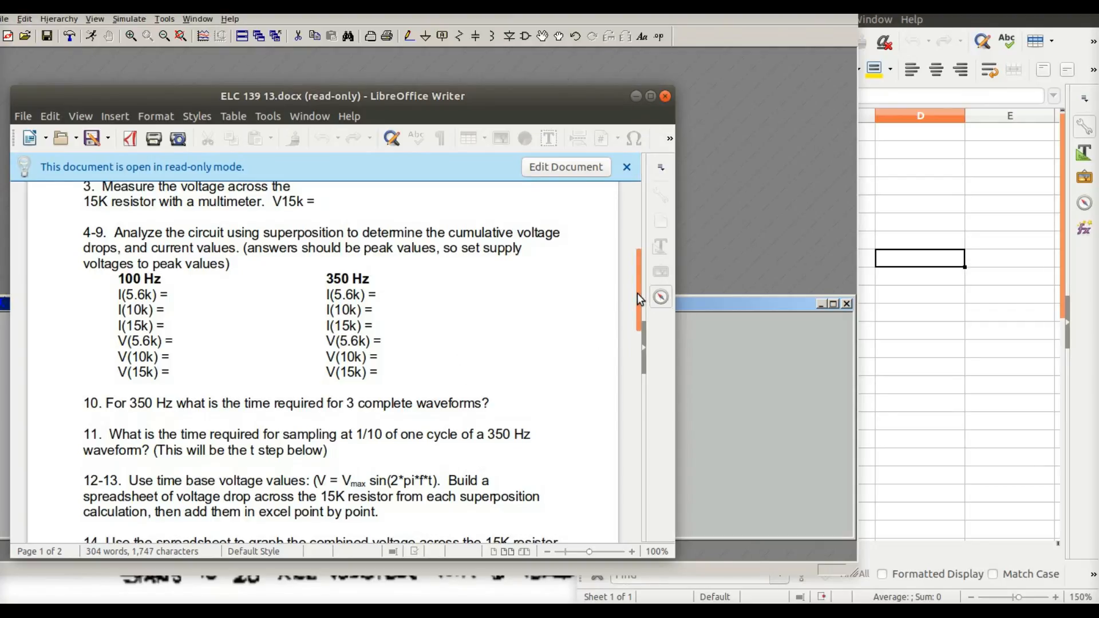
pyautogui.moveTo(637, 293); pyautogui.dragTo(637, 330)
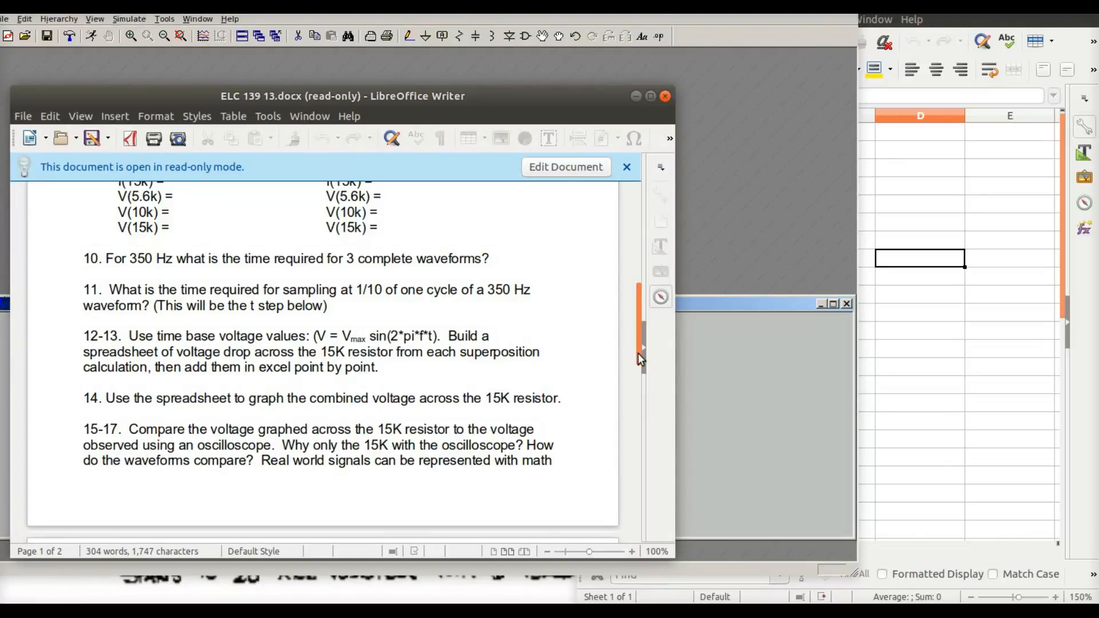
pyautogui.moveTo(637, 352); pyautogui.dragTo(631, 327)
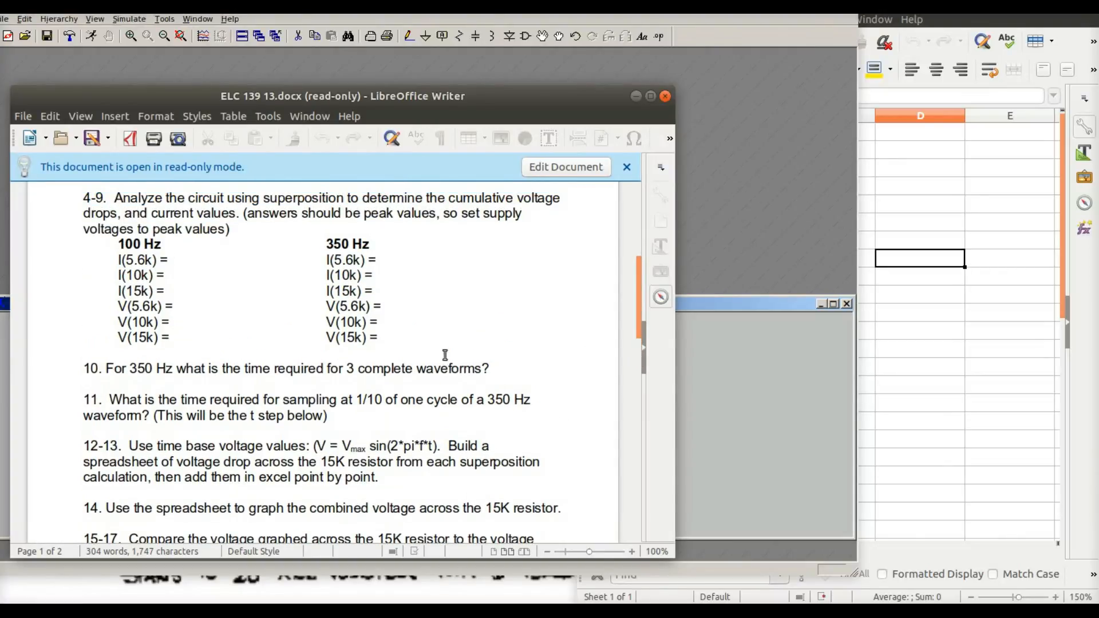